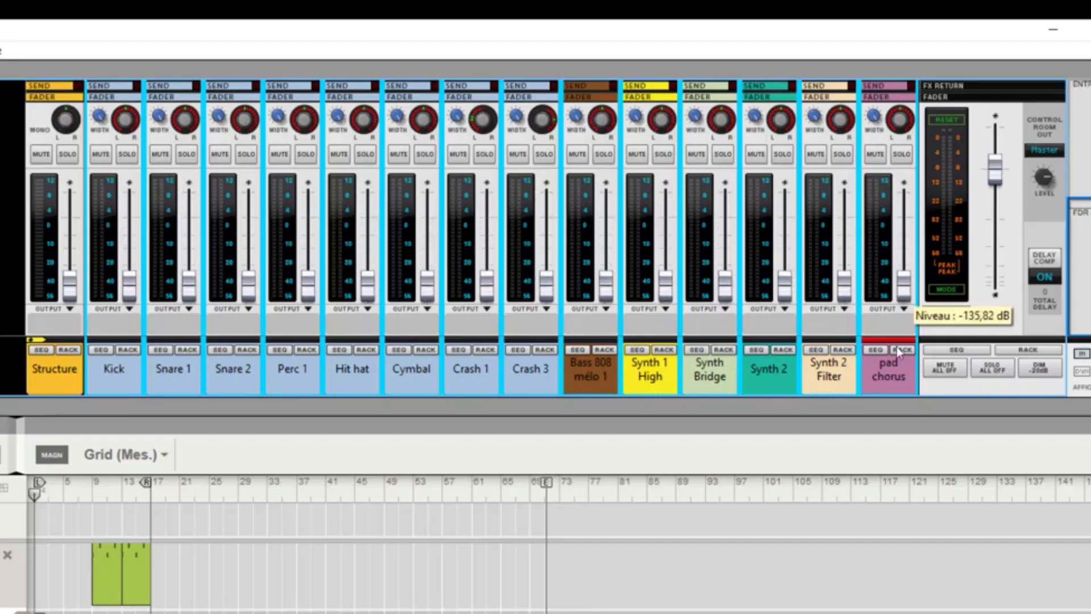
Show the Kick track in the sequencer and raise the Kick channel's level to about -4.82 dB
{"action": "left_click", "coordinate": [119, 374]}
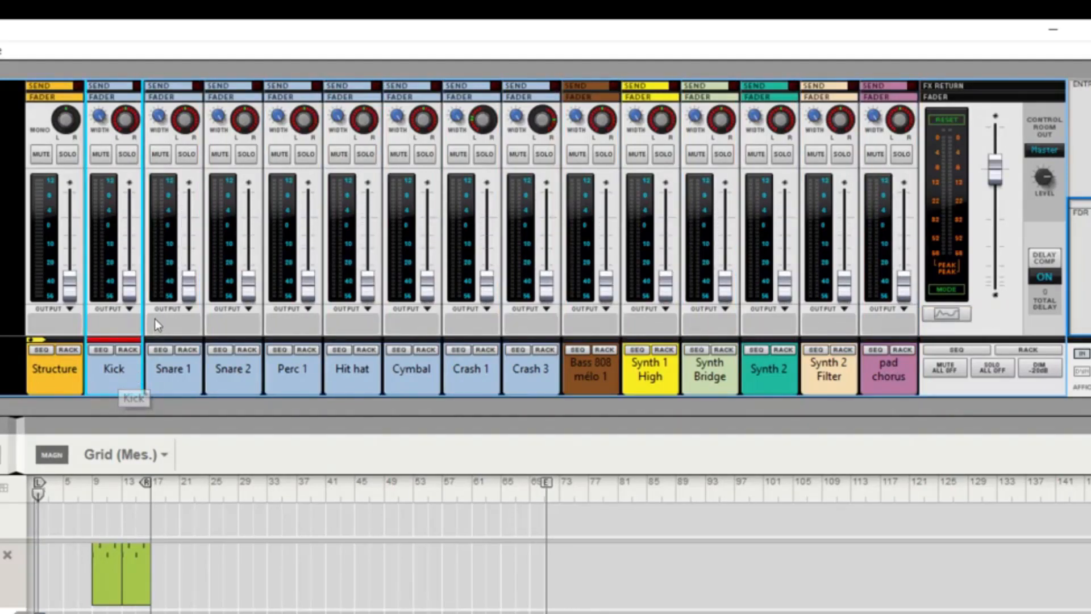
{"action": "left_click", "coordinate": [99, 351]}
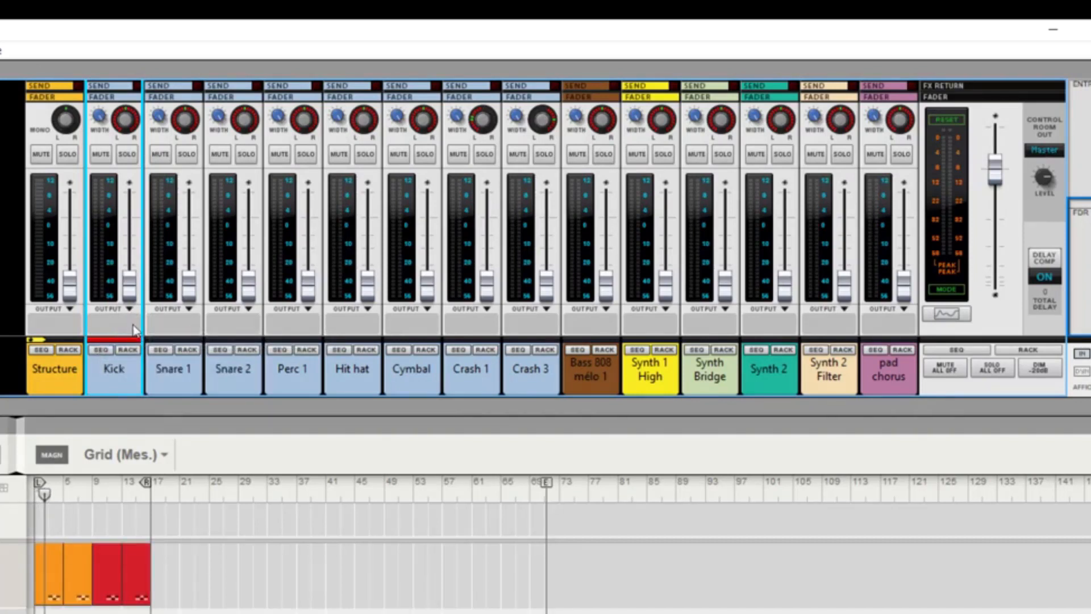
{"action": "left_click_drag", "start_coordinate": [134, 301], "coordinate": [133, 244]}
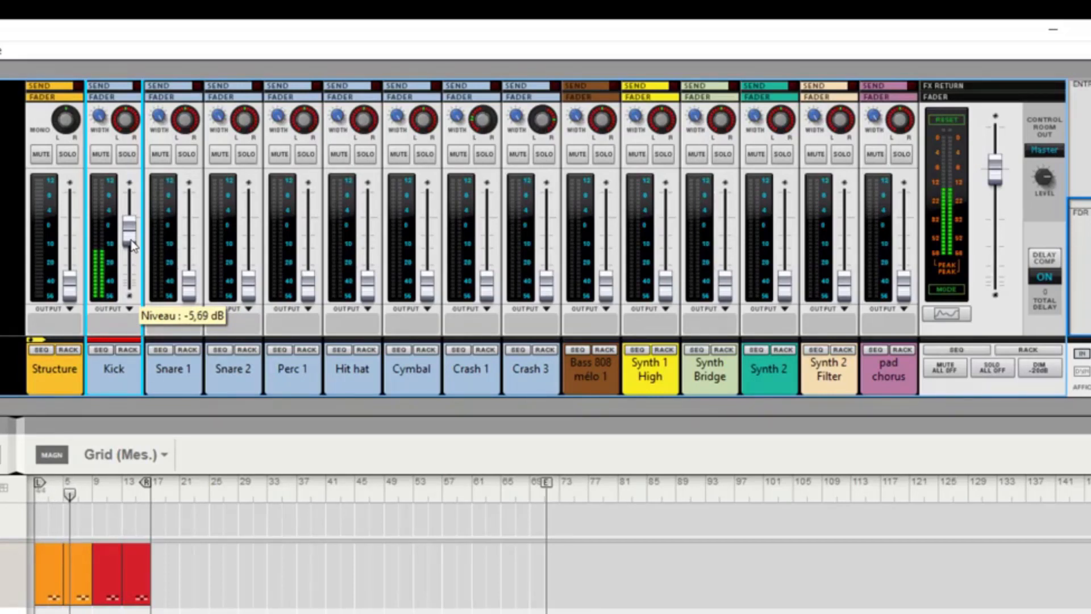
{"action": "left_click_drag", "start_coordinate": [131, 246], "coordinate": [132, 243]}
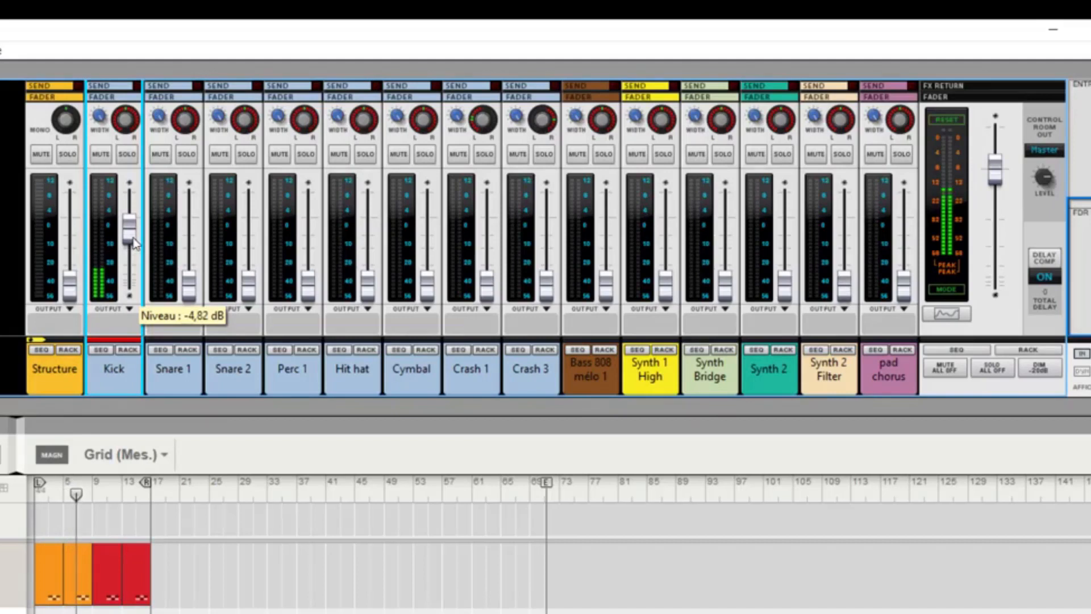
Raise the Snare 1 channel's level to about -5.69 dB
{"action": "left_click_drag", "start_coordinate": [189, 281], "coordinate": [190, 238]}
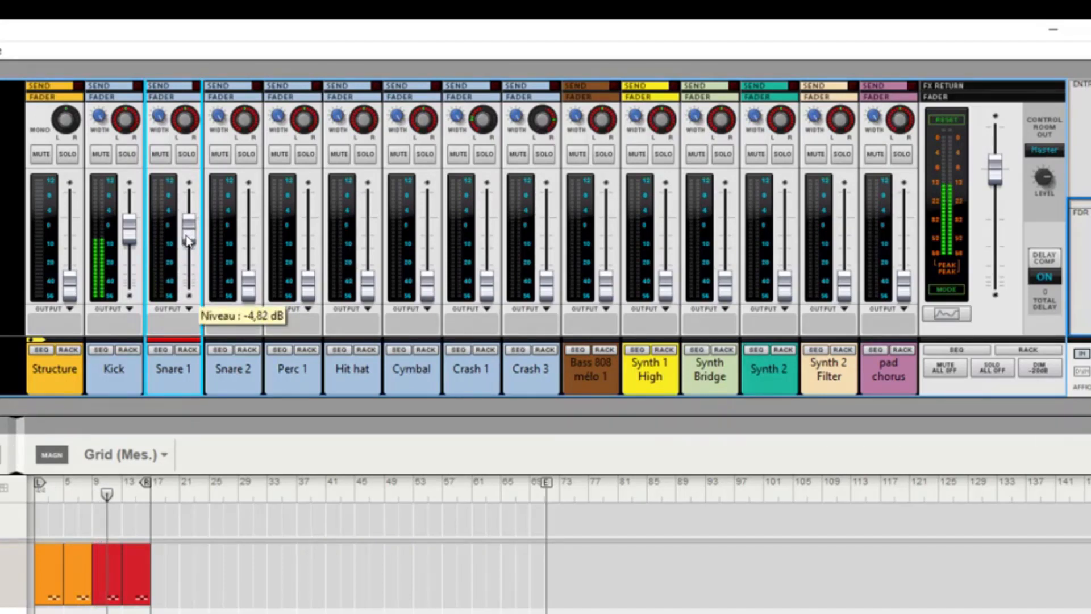
{"action": "left_click_drag", "start_coordinate": [187, 240], "coordinate": [188, 241]}
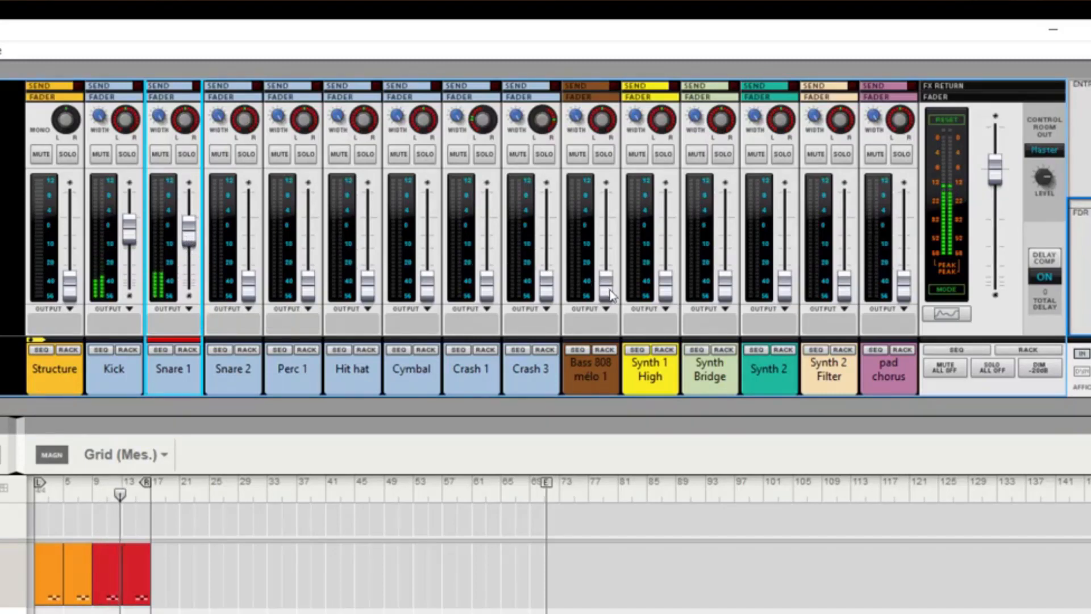
{"action": "left_click_drag", "start_coordinate": [610, 290], "coordinate": [609, 251]}
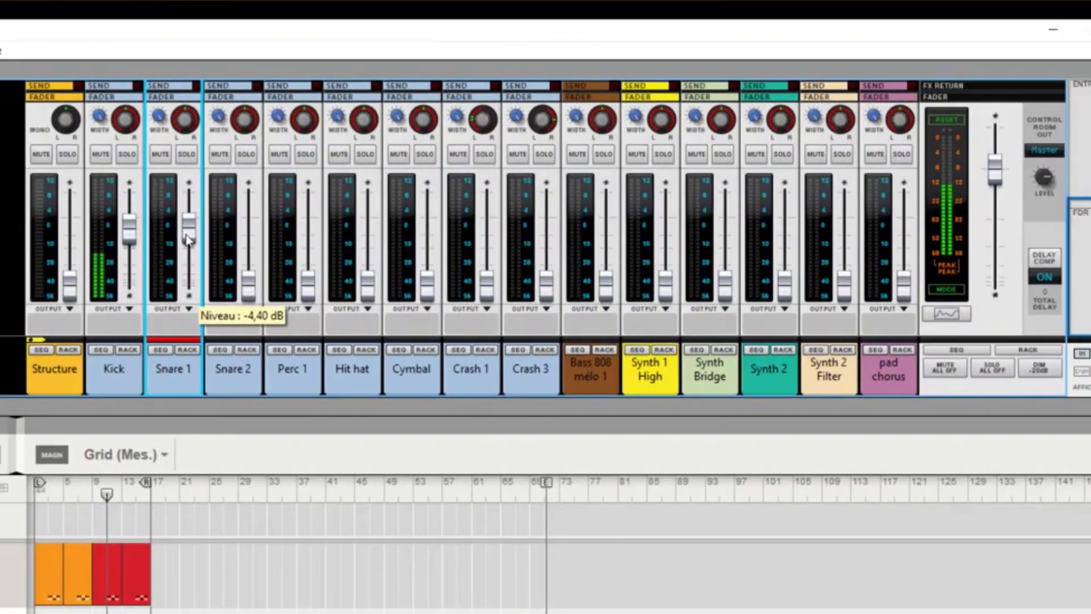
{"action": "left_click_drag", "start_coordinate": [188, 234], "coordinate": [188, 240]}
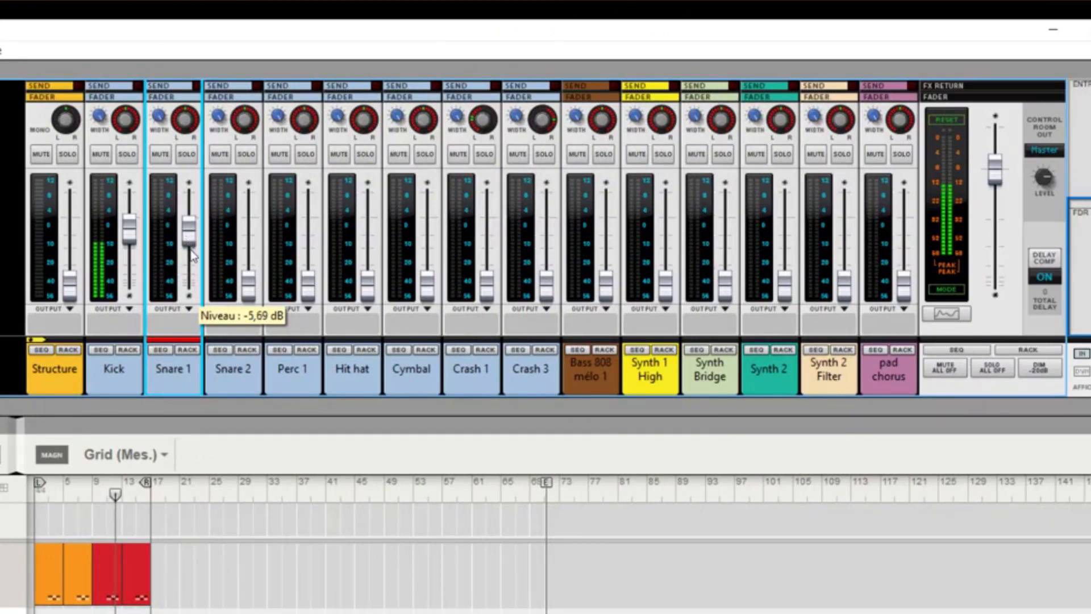
Balance Bass 808 mélo 1 against the drums by raising its level and lowering Kick and Snare 1 together, with Snare 1 at about -6.14 dB
{"action": "left_click_drag", "start_coordinate": [607, 295], "coordinate": [612, 239]}
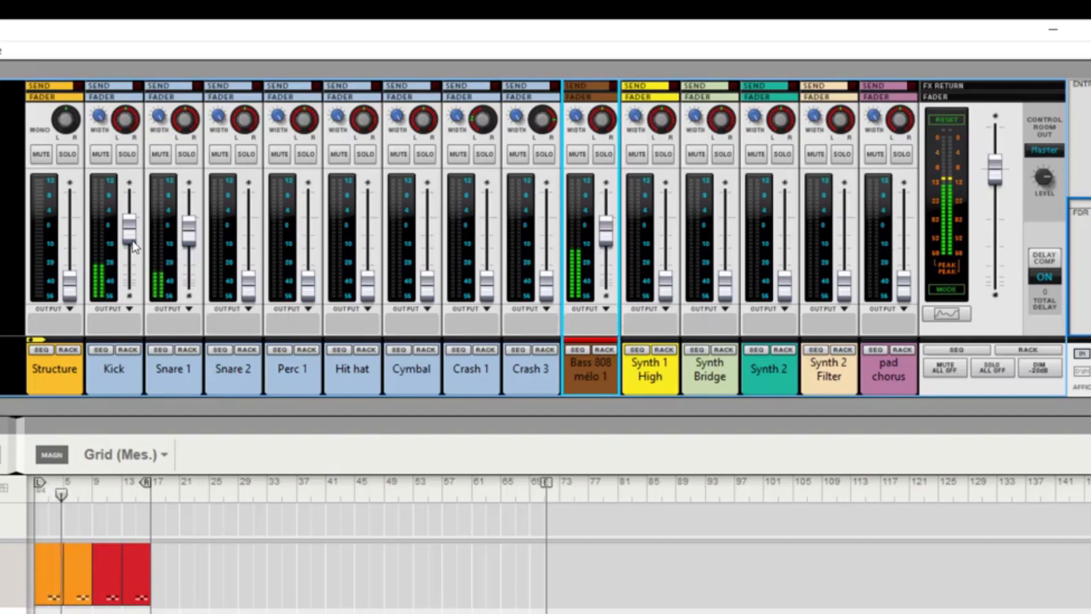
{"action": "left_click", "coordinate": [123, 380]}
{"action": "left_click", "coordinate": [162, 376], "text": "shift"}
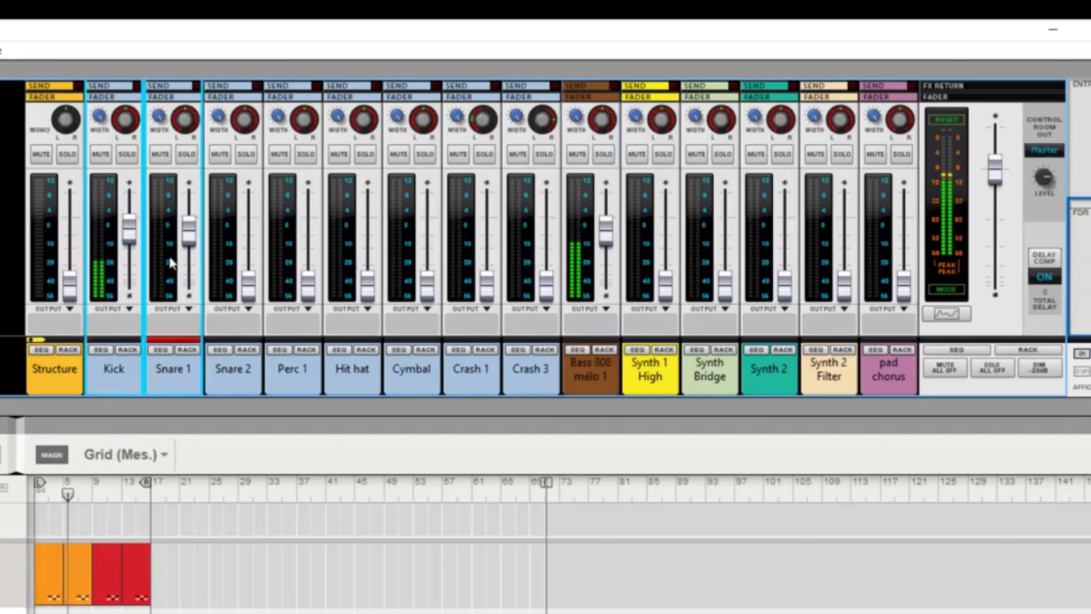
{"action": "left_click_drag", "start_coordinate": [187, 242], "coordinate": [187, 244]}
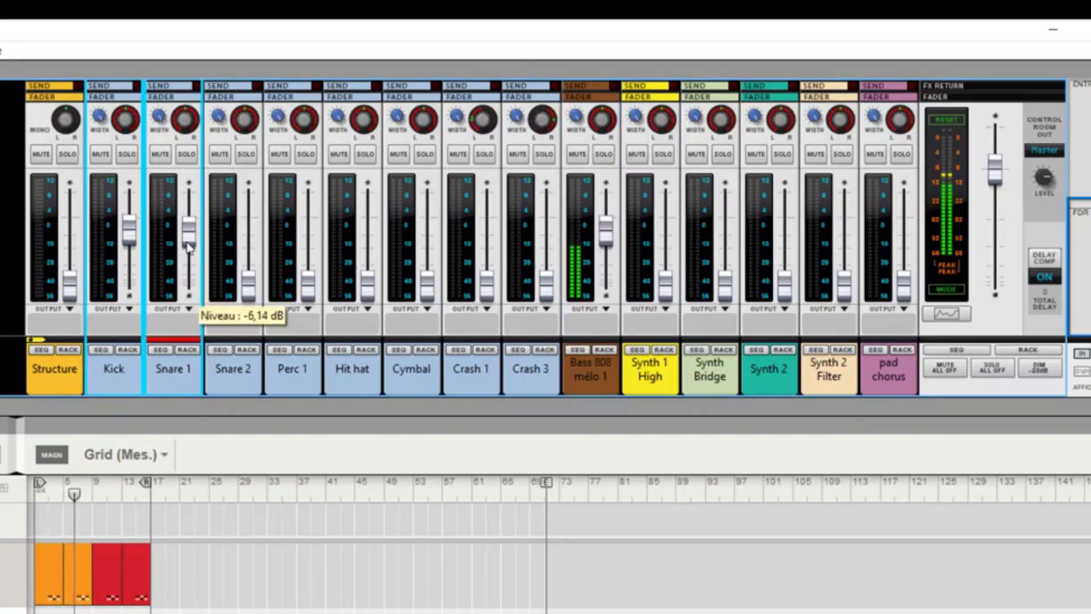
{"action": "left_click_drag", "start_coordinate": [605, 241], "coordinate": [606, 244]}
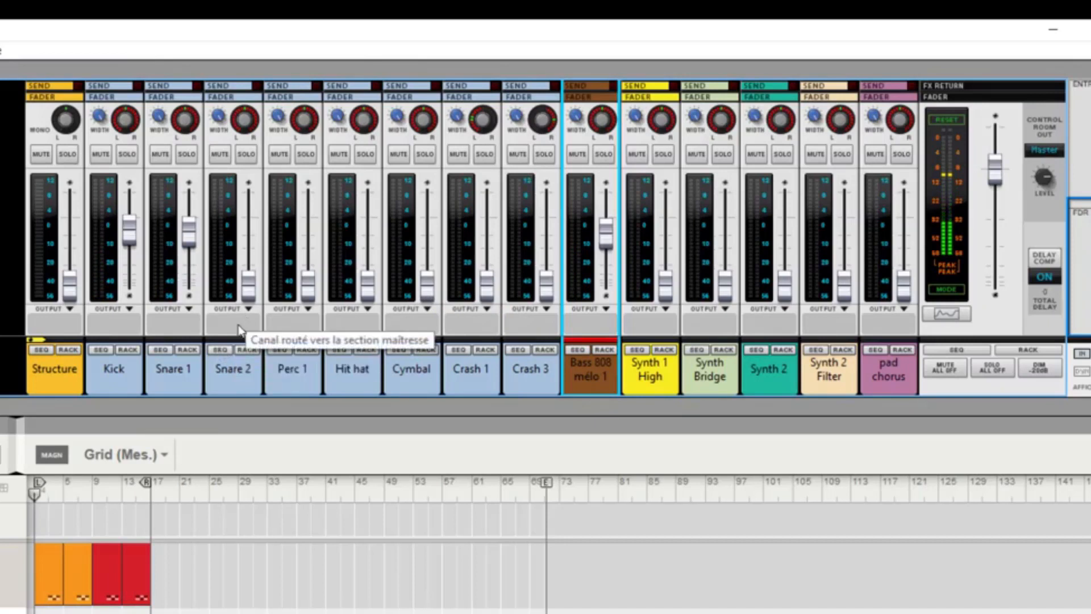
Play the song from bar 9 and raise the Snare 2 channel's level to about -20 dB
{"action": "left_click", "coordinate": [92, 484]}
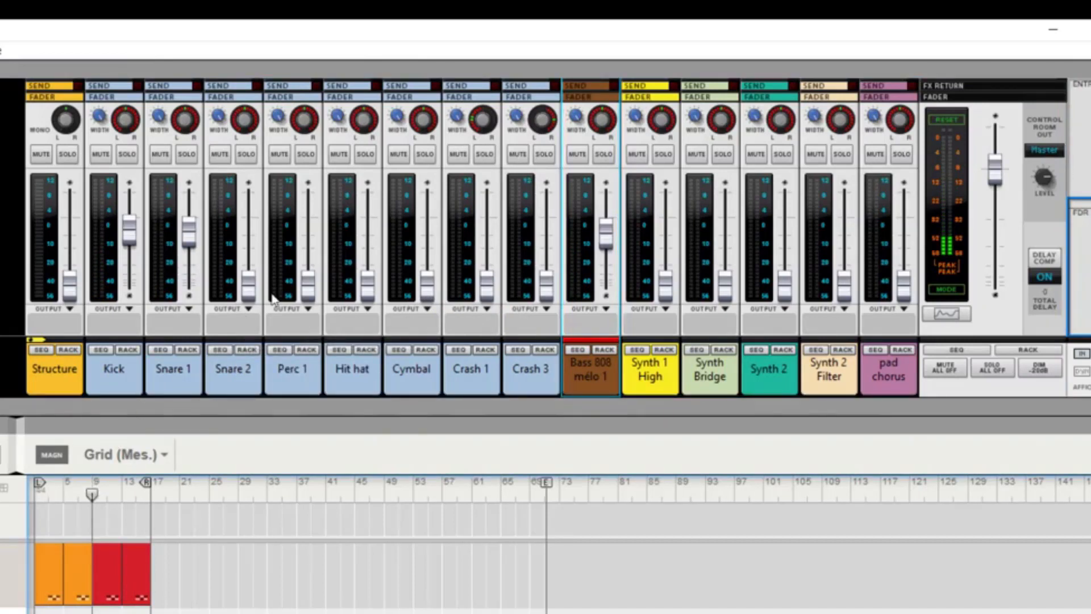
{"action": "left_click_drag", "start_coordinate": [250, 281], "coordinate": [251, 260]}
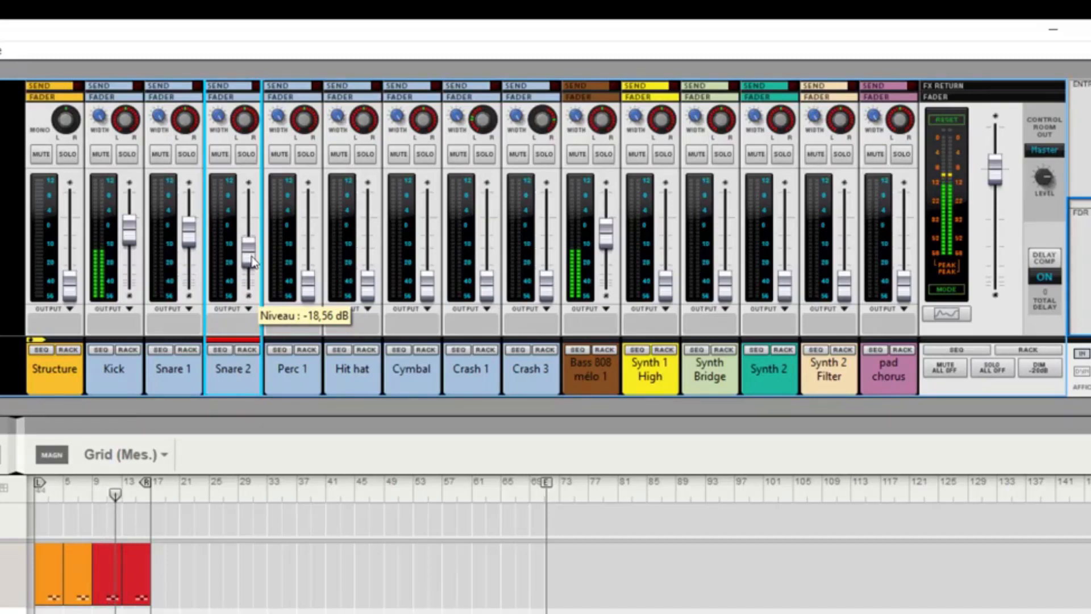
{"action": "left_click_drag", "start_coordinate": [250, 261], "coordinate": [251, 265]}
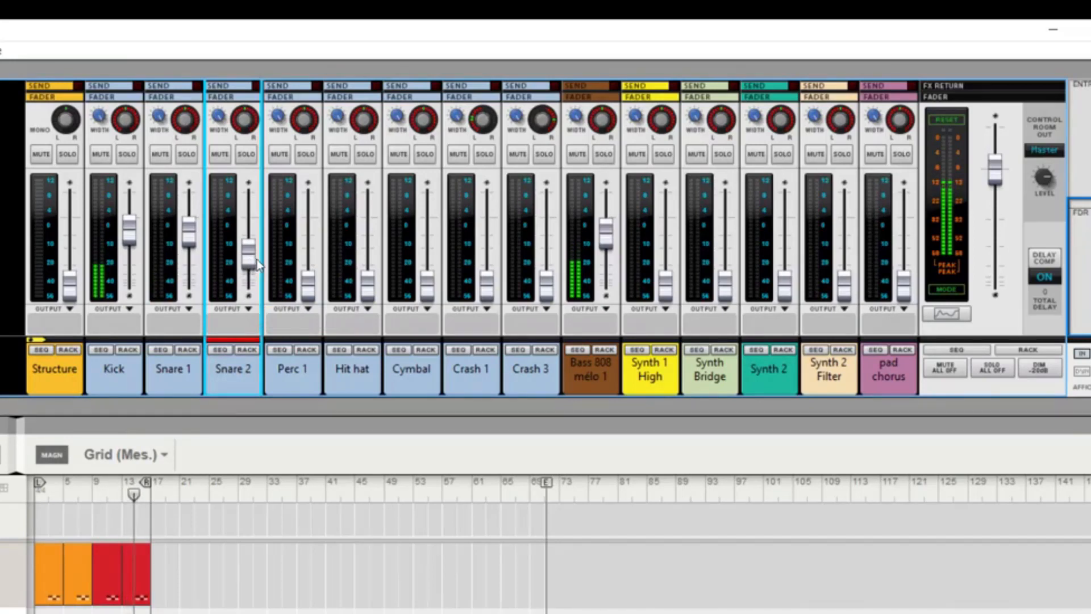
Raise Perc 1 to a level slightly below Snare 2 and the Hit hat channel to about -15 dB
{"action": "mouse_move", "coordinate": [313, 279]}
{"action": "left_mouse_down"}
{"action": "mouse_move", "coordinate": [313, 289]}
{"action": "mouse_move", "coordinate": [314, 267]}
{"action": "left_mouse_up"}
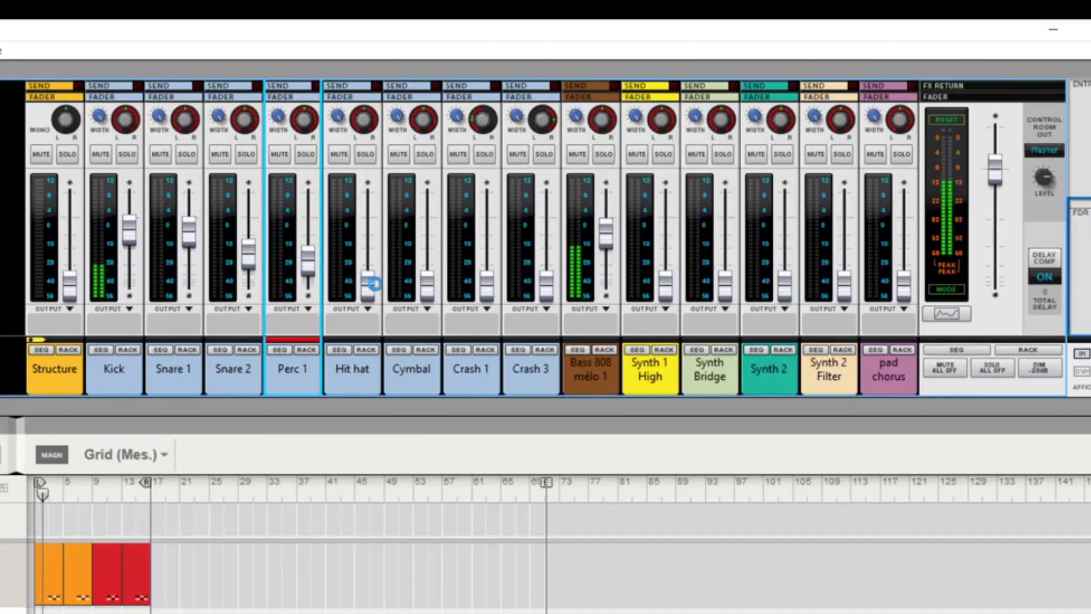
{"action": "left_click_drag", "start_coordinate": [368, 282], "coordinate": [375, 252]}
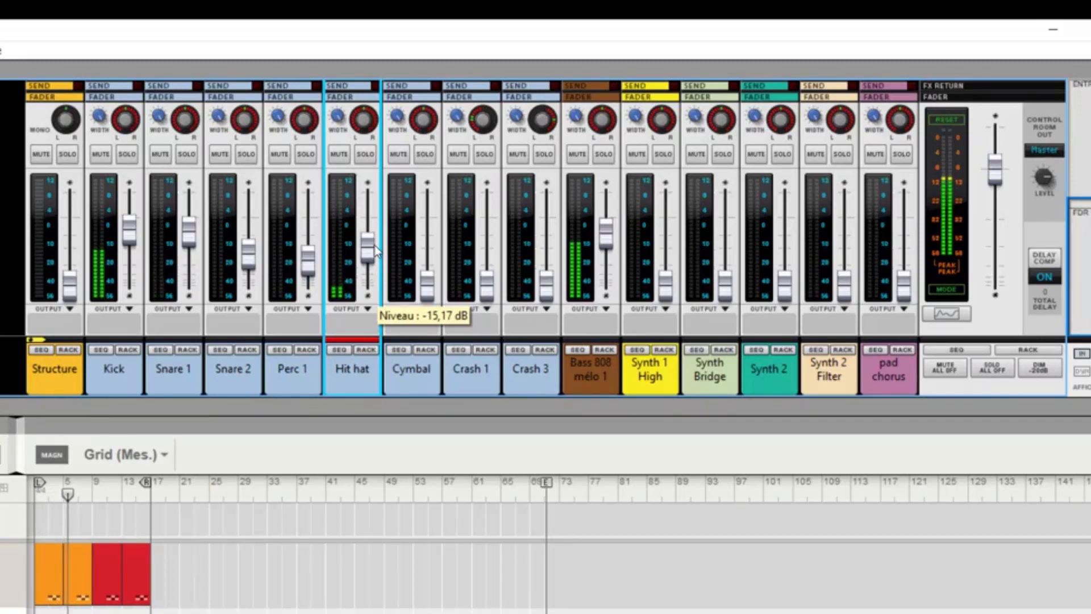
{"action": "left_click_drag", "start_coordinate": [376, 250], "coordinate": [378, 246]}
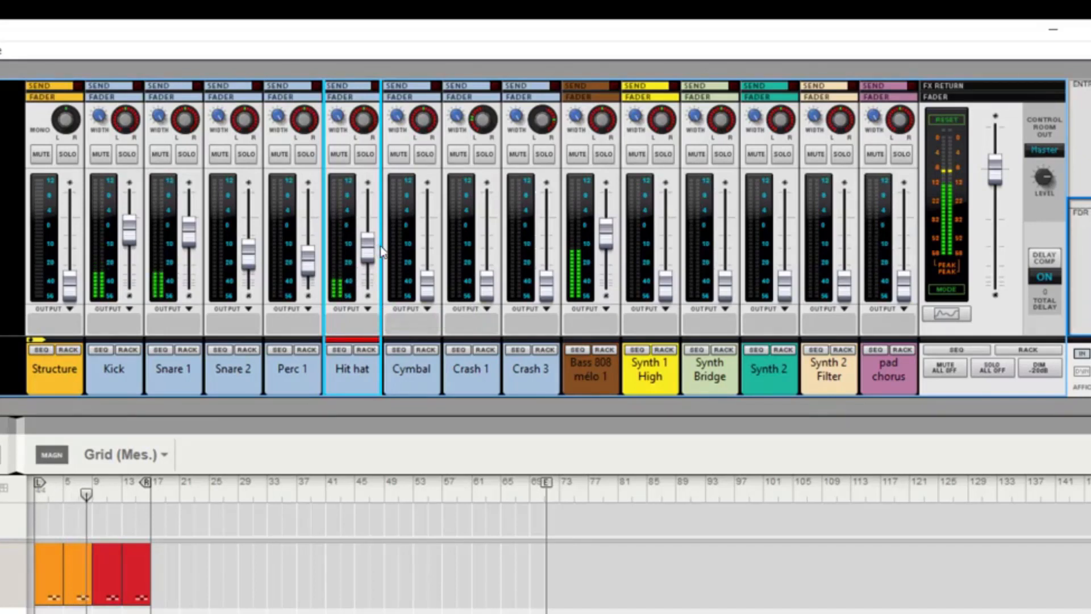
Set the Cymbal channel's level to about -17.15 dB and replay the end of the loop to check it
{"action": "left_click_drag", "start_coordinate": [427, 280], "coordinate": [429, 246]}
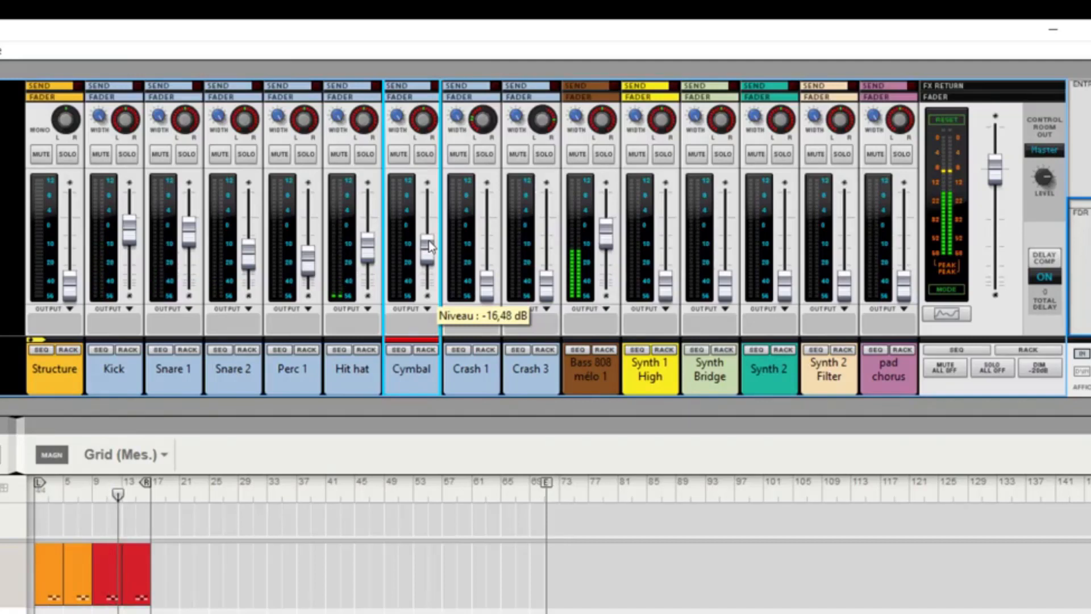
{"action": "left_click_drag", "start_coordinate": [429, 245], "coordinate": [430, 243]}
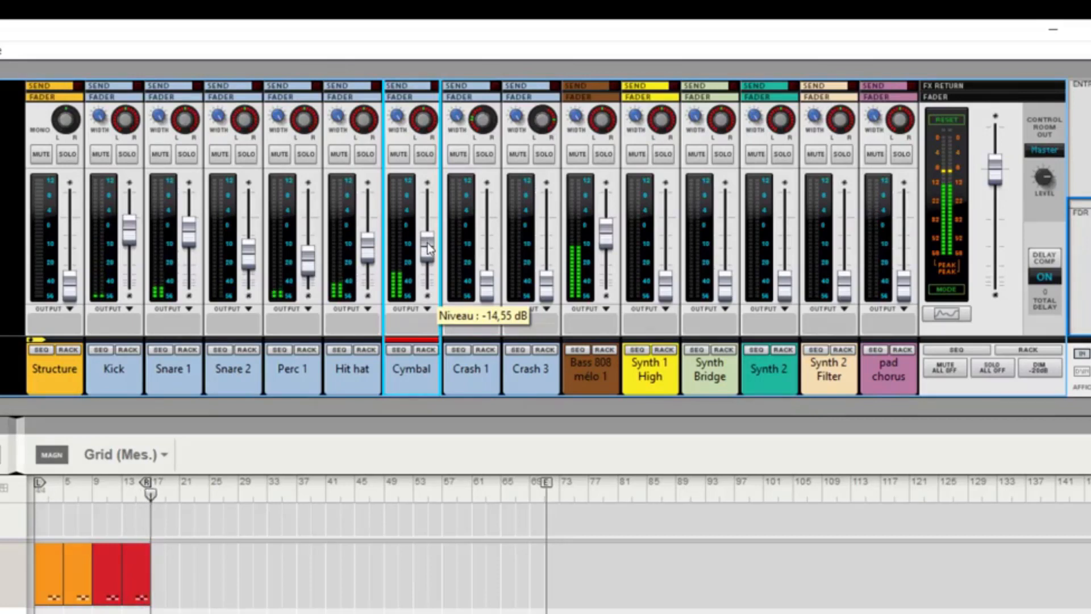
{"action": "scroll", "coordinate": [427, 247], "scroll_direction": "down", "scroll_amount": 3}
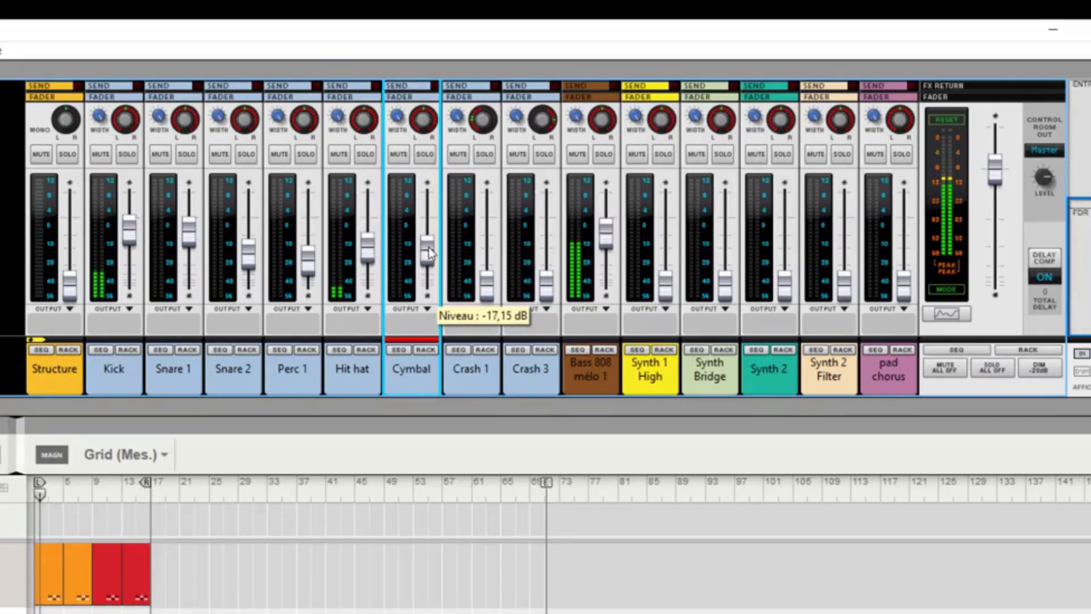
{"action": "left_click", "coordinate": [135, 494]}
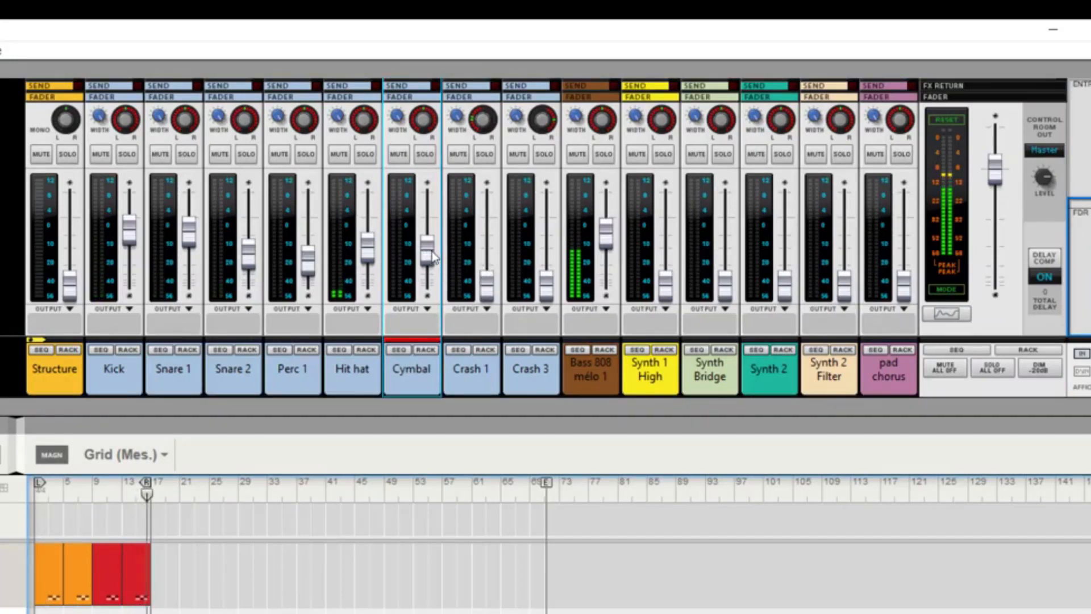
{"action": "mouse_move", "coordinate": [432, 257]}
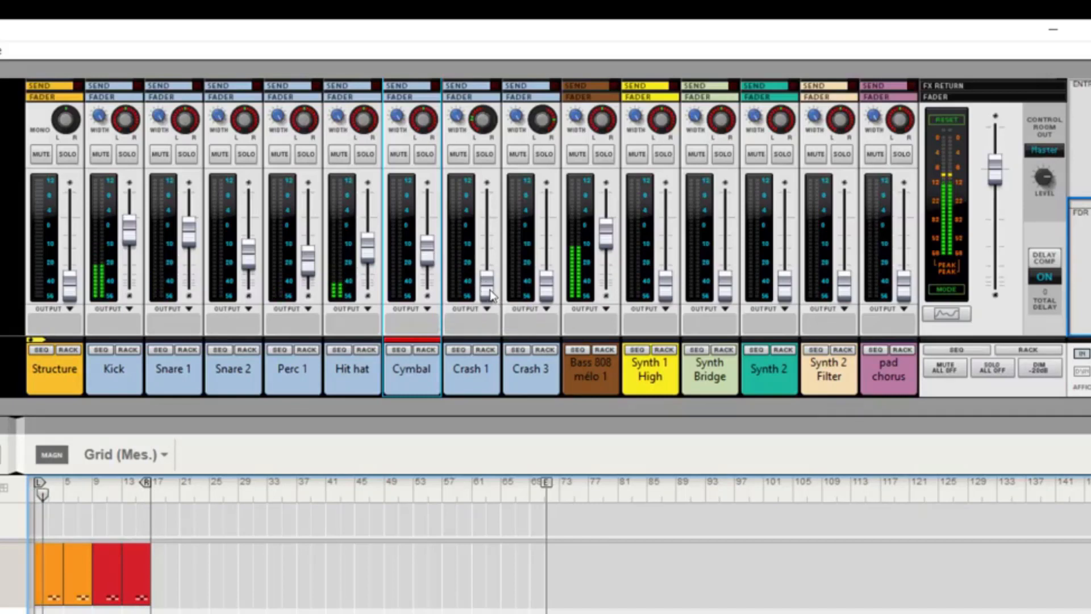
Select the Crash 1 and Crash 3 channels together and raise their levels to about -20.83 dB
{"action": "mouse_move", "coordinate": [490, 293]}
{"action": "left_click", "coordinate": [476, 375]}
{"action": "left_click", "coordinate": [520, 369], "text": "shift"}
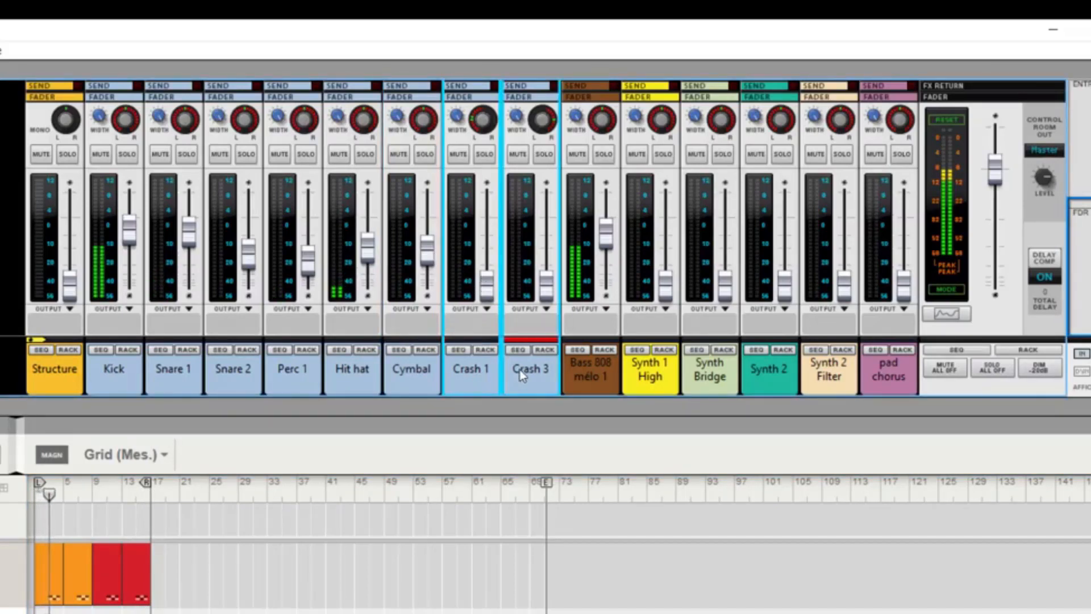
{"action": "left_click_drag", "start_coordinate": [489, 293], "coordinate": [491, 265]}
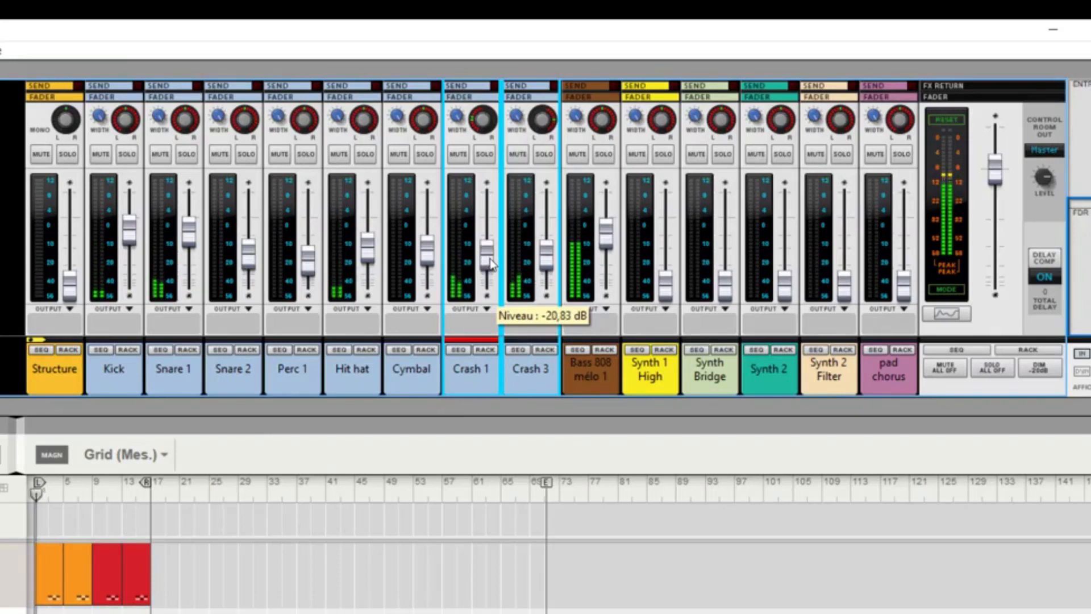
Raise Synth 1 High to about -13.93 dB and Synth Bridge to about -16 dB, showing the Synth Bridge track in the sequencer
{"action": "left_click", "coordinate": [646, 373]}
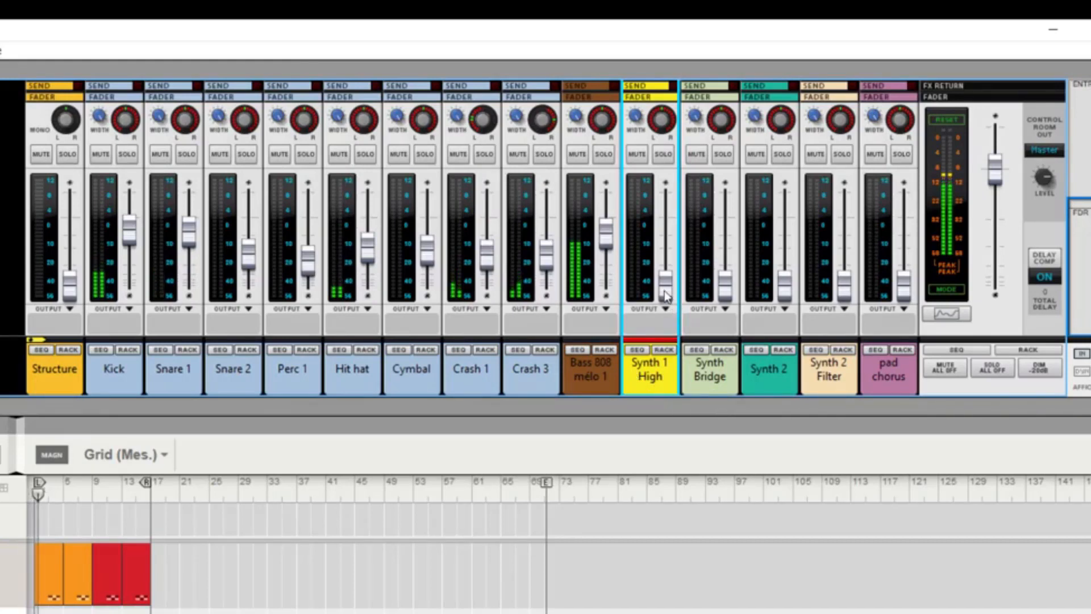
{"action": "left_click_drag", "start_coordinate": [665, 293], "coordinate": [670, 254]}
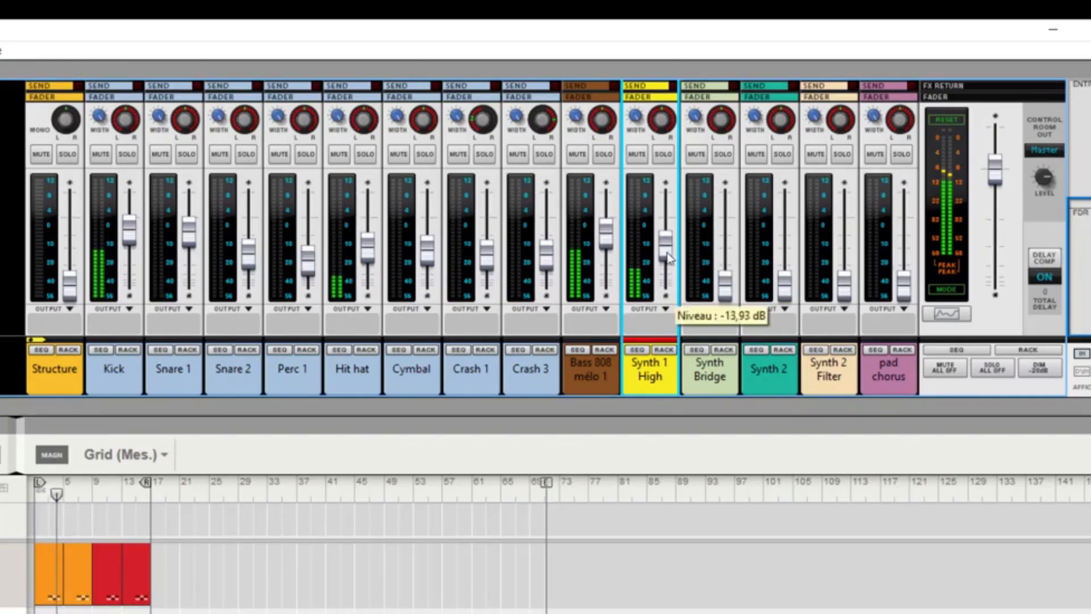
{"action": "left_click_drag", "start_coordinate": [725, 279], "coordinate": [733, 255]}
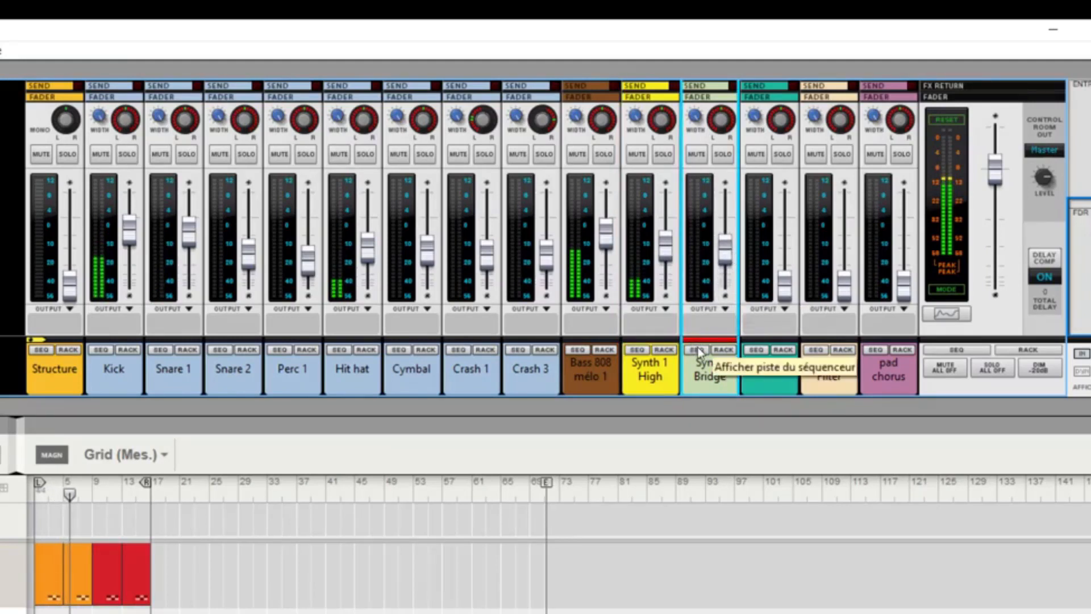
{"action": "left_click", "coordinate": [697, 350]}
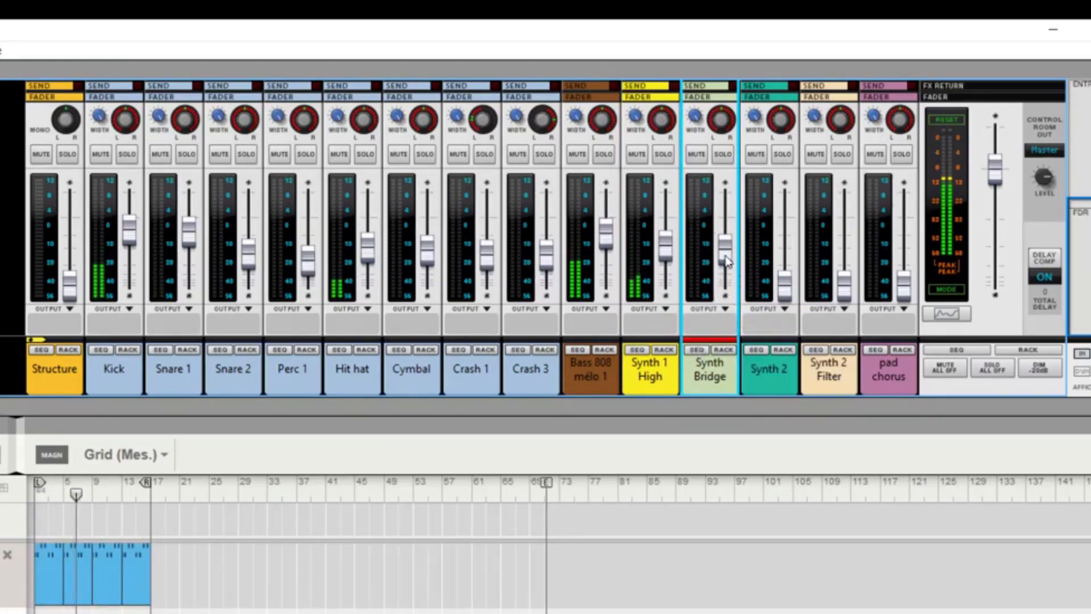
{"action": "mouse_move", "coordinate": [725, 256]}
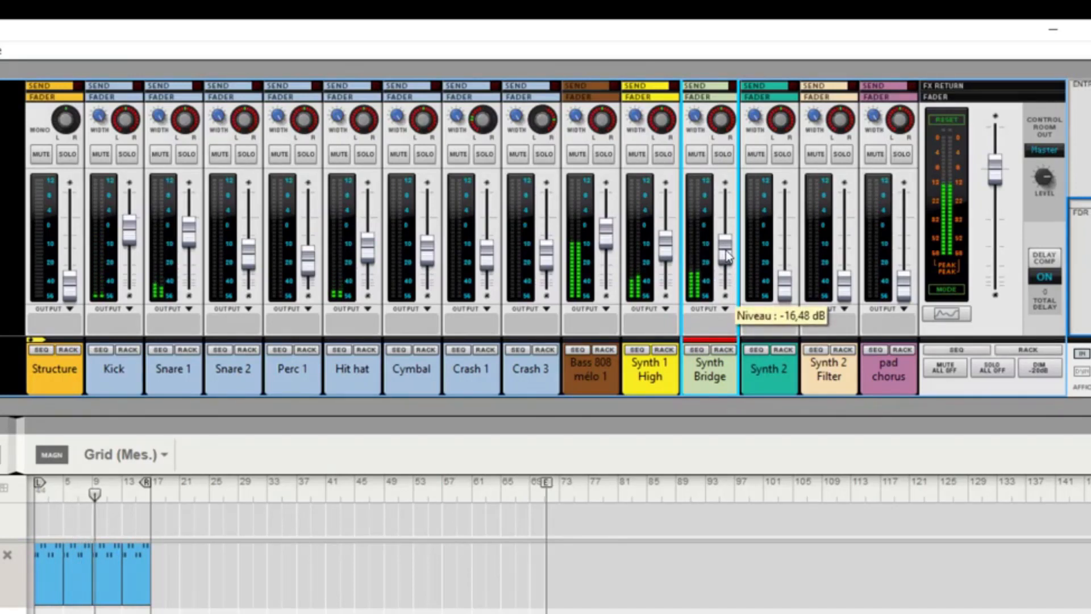
{"action": "left_click_drag", "start_coordinate": [726, 250], "coordinate": [727, 250]}
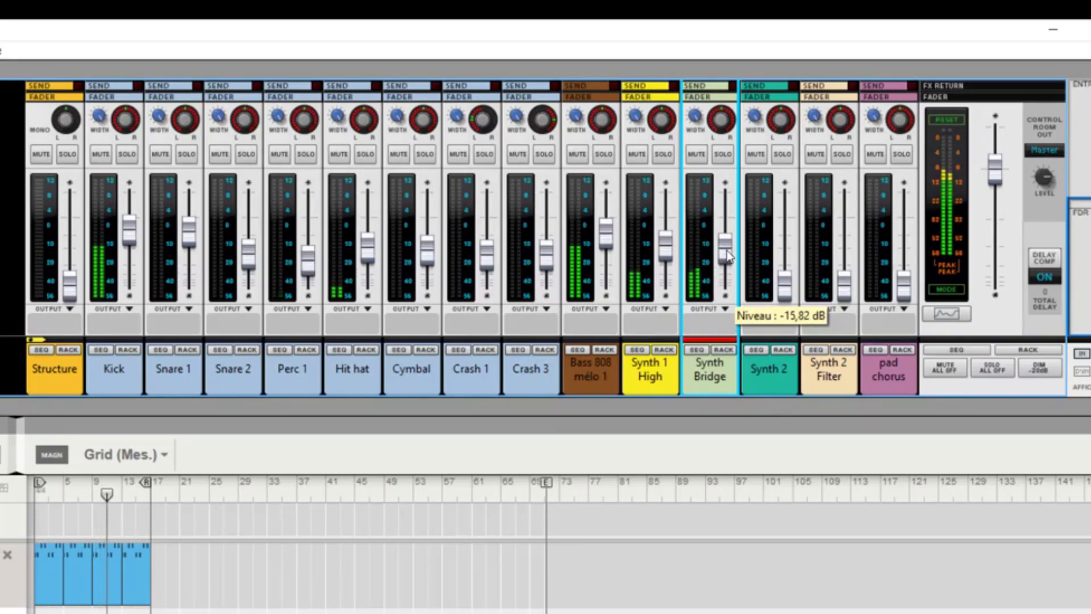
{"action": "left_click_drag", "start_coordinate": [728, 256], "coordinate": [729, 255]}
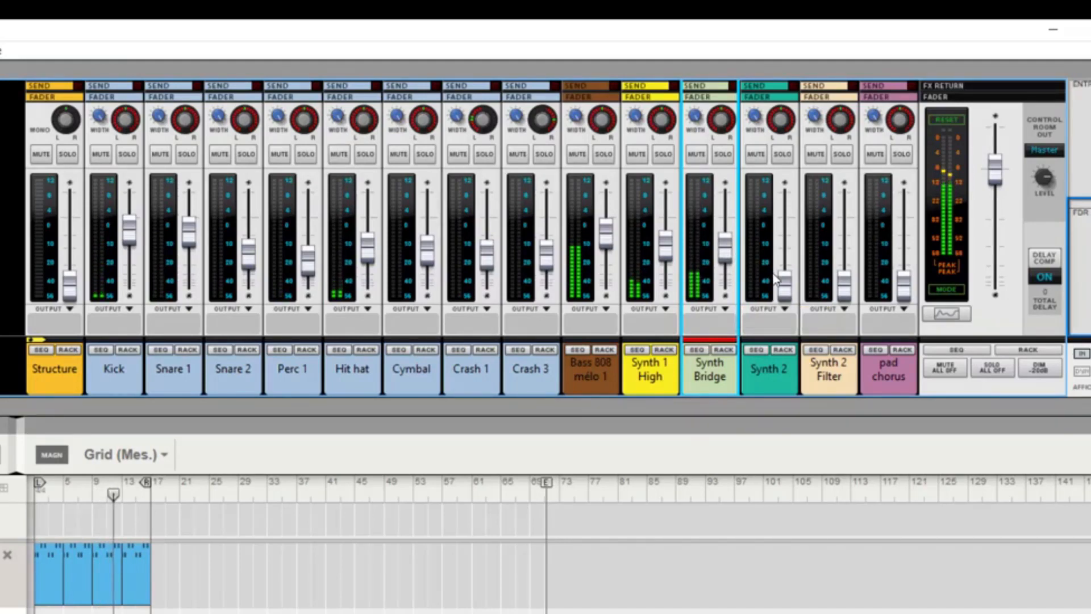
Raise the Synth 2 channel's level to about -15.17 dB and show its track in the sequencer
{"action": "left_click_drag", "start_coordinate": [784, 292], "coordinate": [790, 246]}
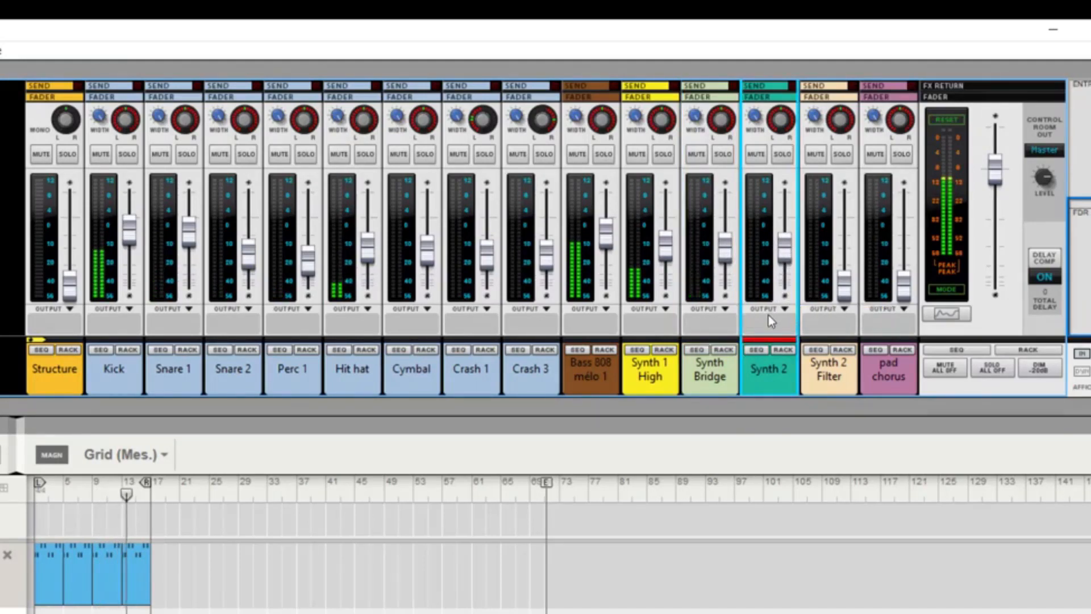
{"action": "left_click", "coordinate": [757, 354]}
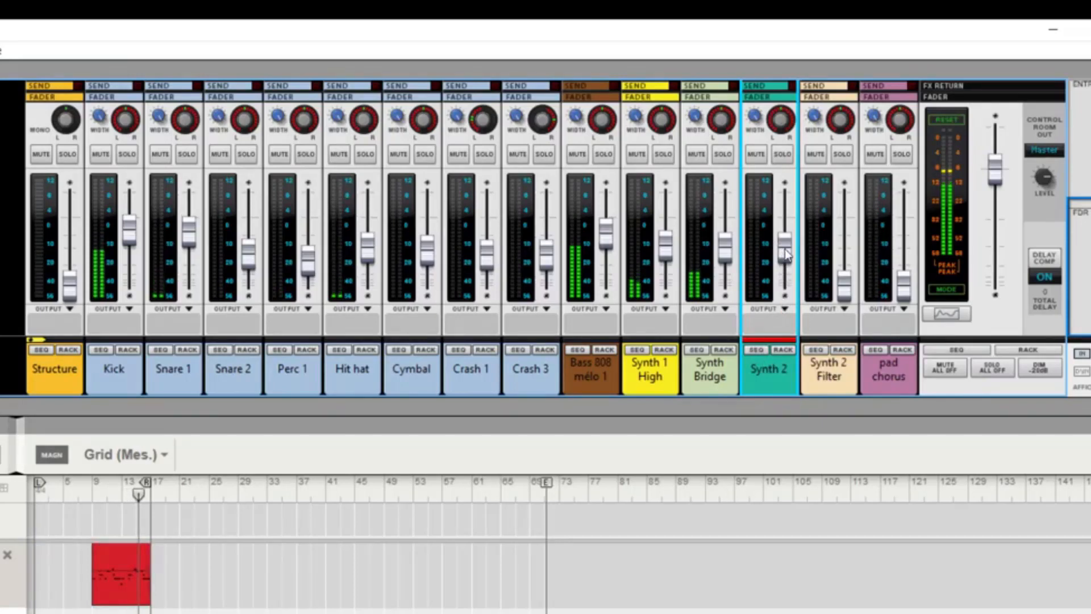
{"action": "mouse_move", "coordinate": [785, 254]}
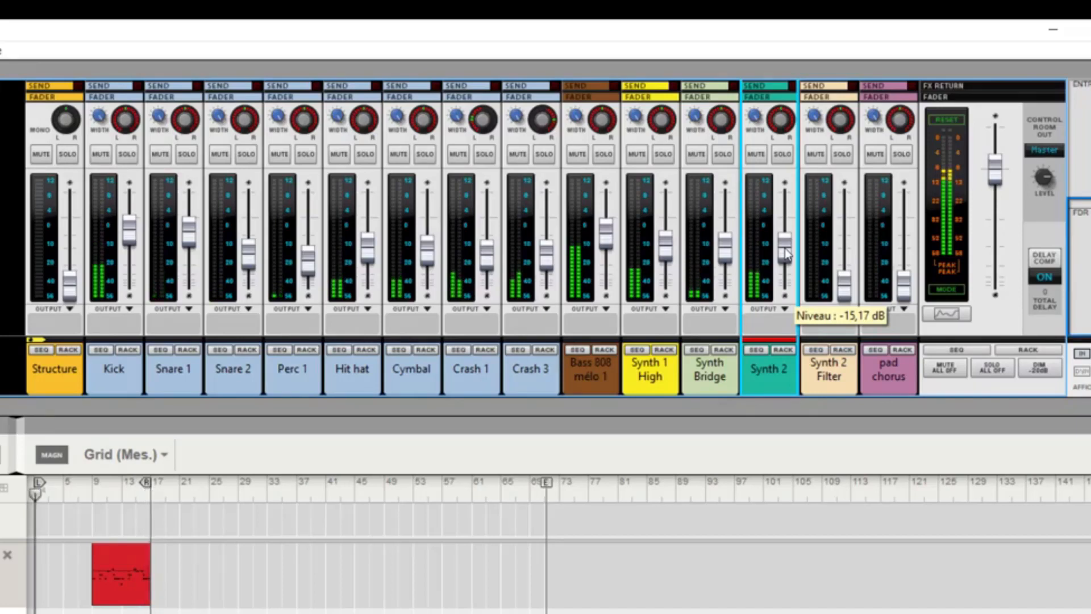
Raise Synth 2 to about -10.53 dB and Synth 2 Filter to about -15.82 dB, showing the Synth 2 Filter track in the sequencer
{"action": "left_click_drag", "start_coordinate": [785, 253], "coordinate": [792, 246]}
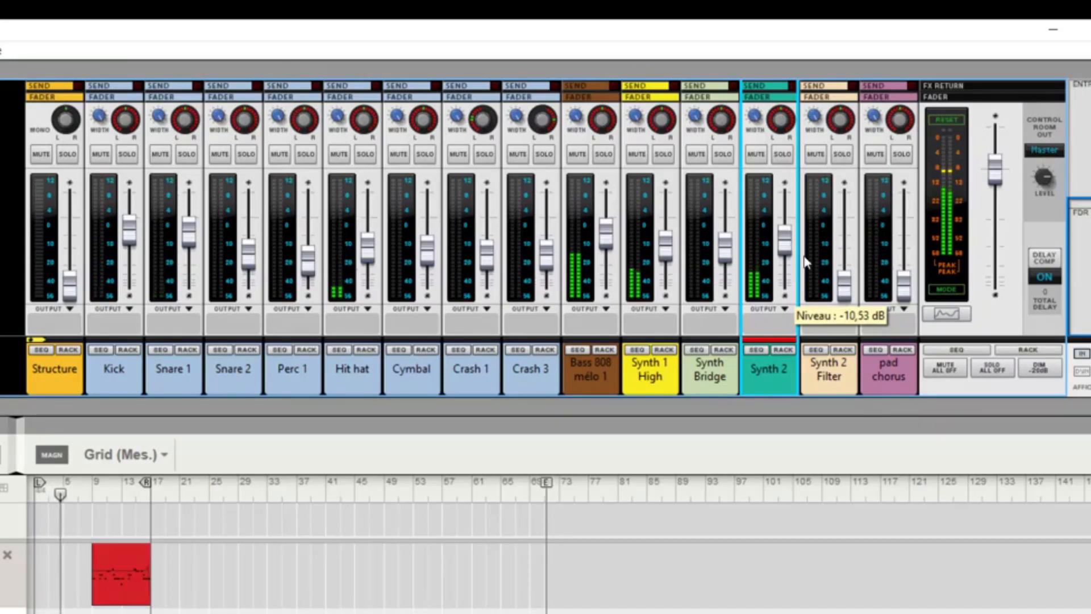
{"action": "left_click", "coordinate": [829, 353]}
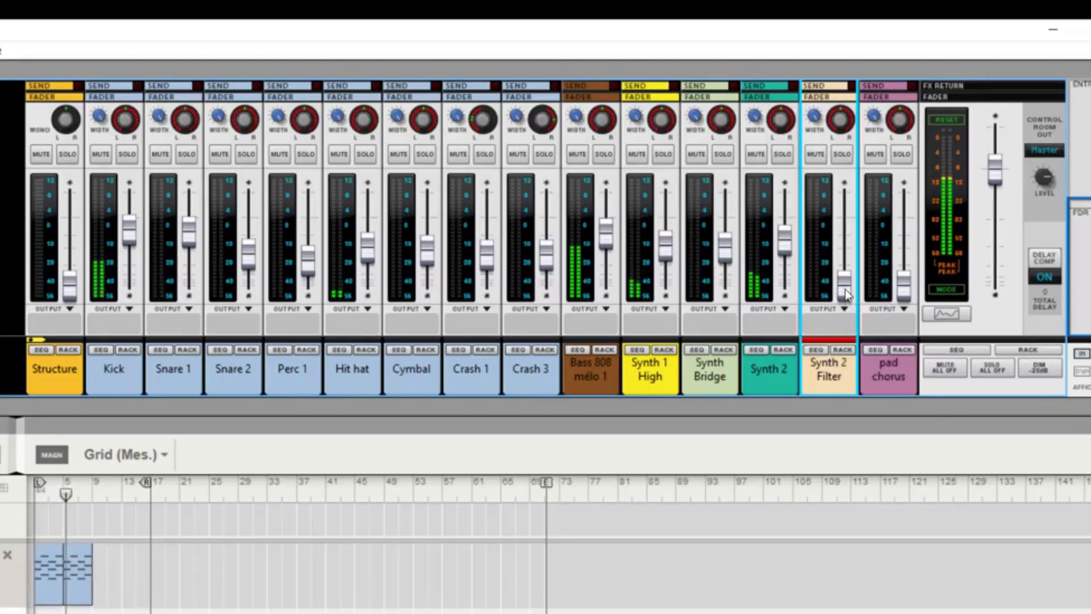
{"action": "left_click_drag", "start_coordinate": [845, 295], "coordinate": [845, 287]}
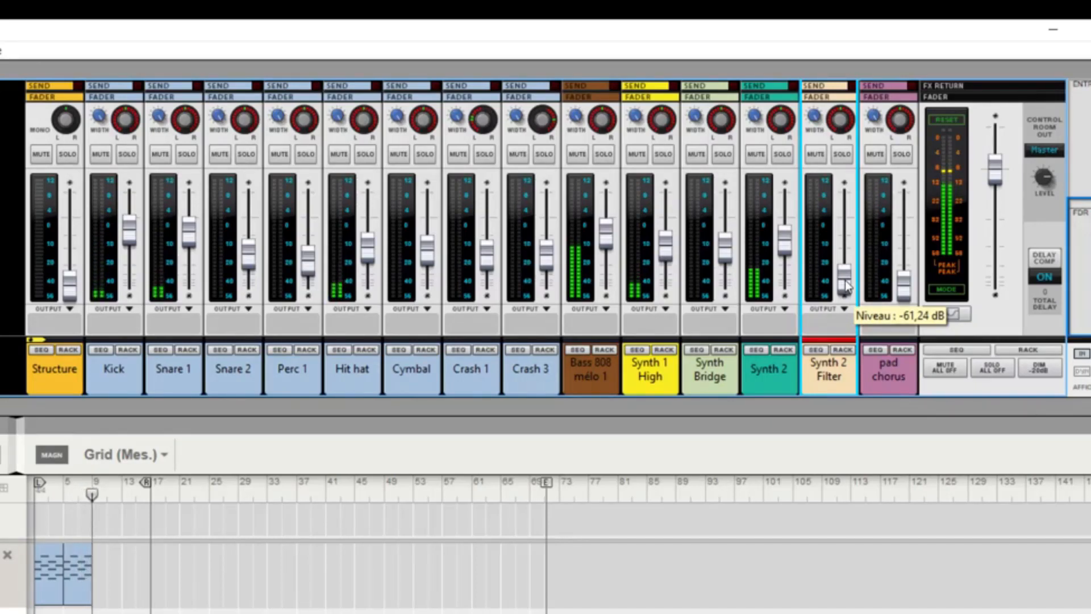
{"action": "left_click_drag", "start_coordinate": [845, 287], "coordinate": [851, 255]}
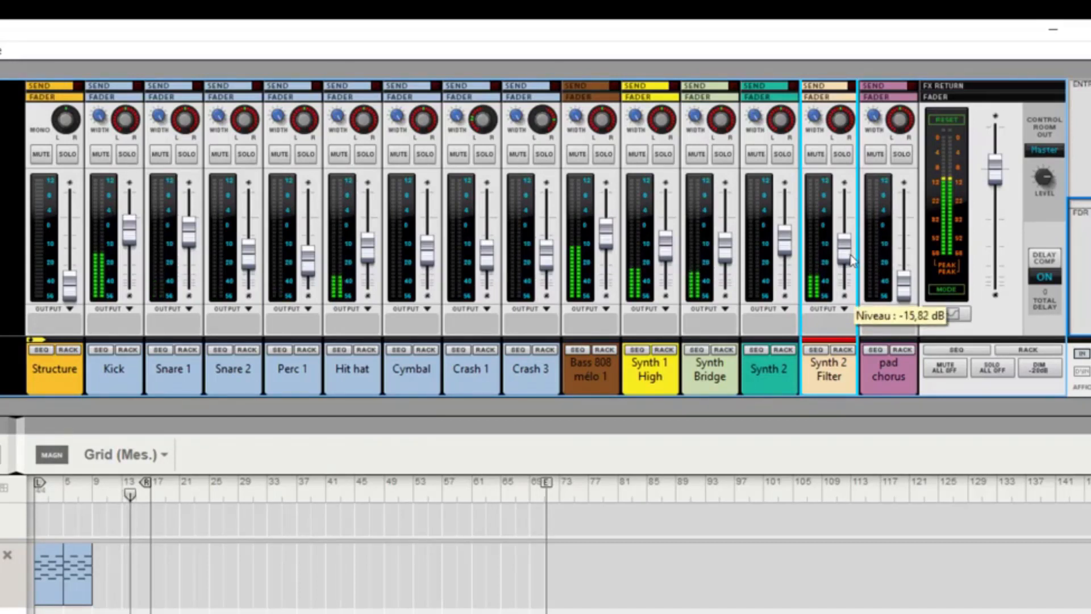
Set the pad chorus channel to about -20.05 dB, show its track in the sequencer and listen to it from bar 9
{"action": "left_click_drag", "start_coordinate": [907, 292], "coordinate": [913, 253]}
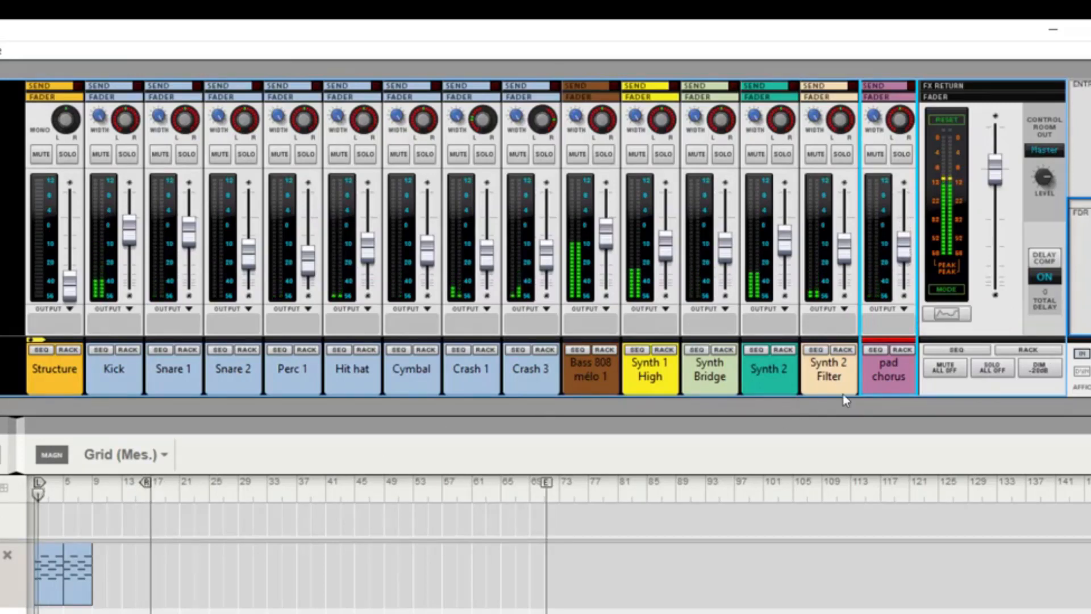
{"action": "left_click", "coordinate": [877, 350]}
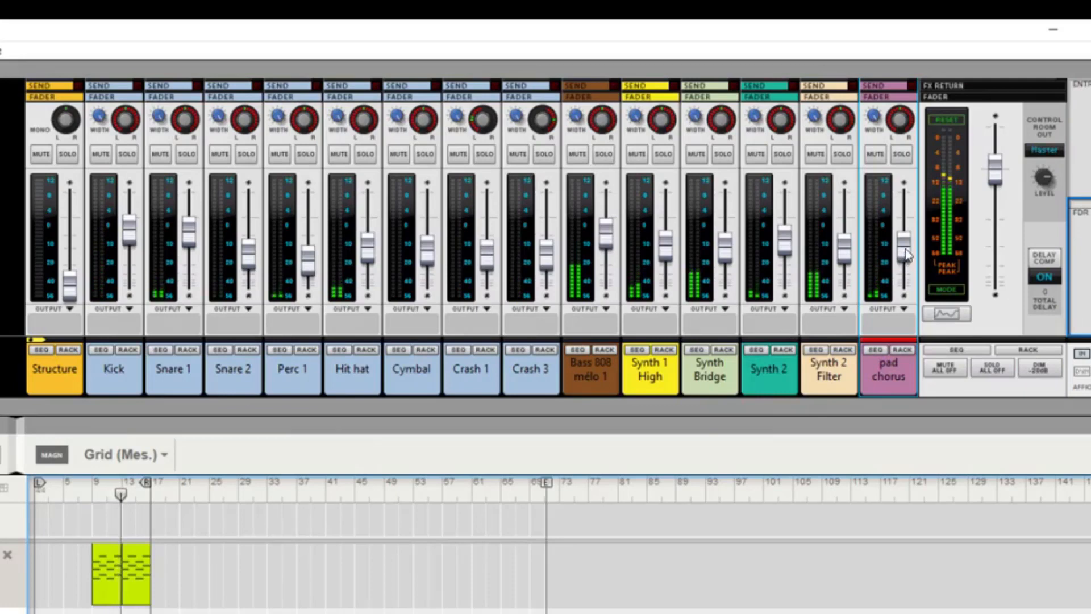
{"action": "left_click_drag", "start_coordinate": [905, 249], "coordinate": [909, 255]}
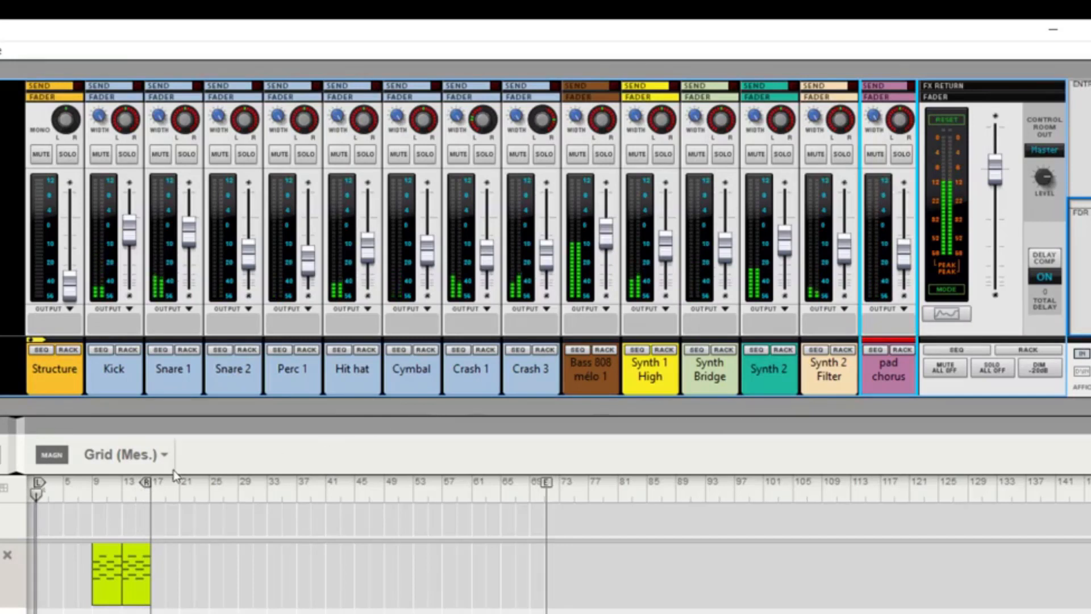
{"action": "left_click", "coordinate": [100, 502]}
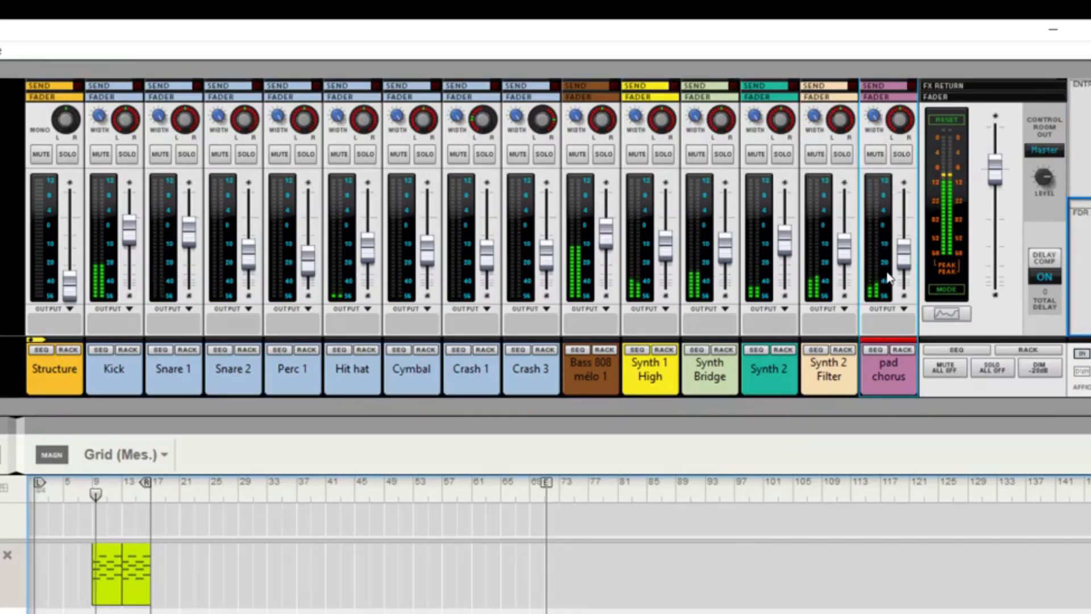
{"action": "mouse_move", "coordinate": [904, 268]}
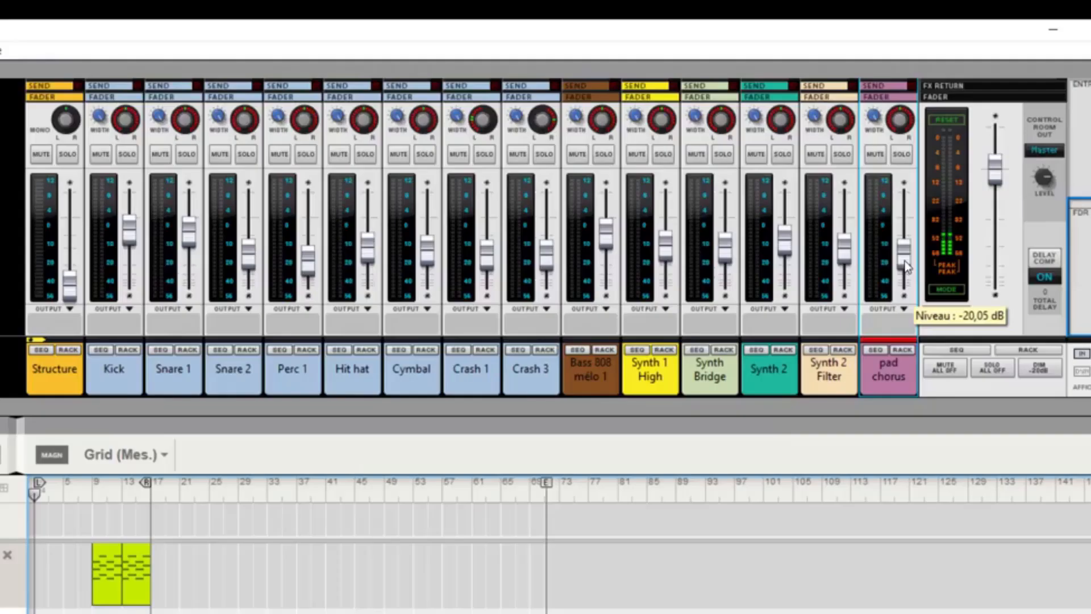
Mute every channel from Kick through Synth 2 Filter, leaving only pad chorus audible
{"action": "left_click", "coordinate": [101, 154]}
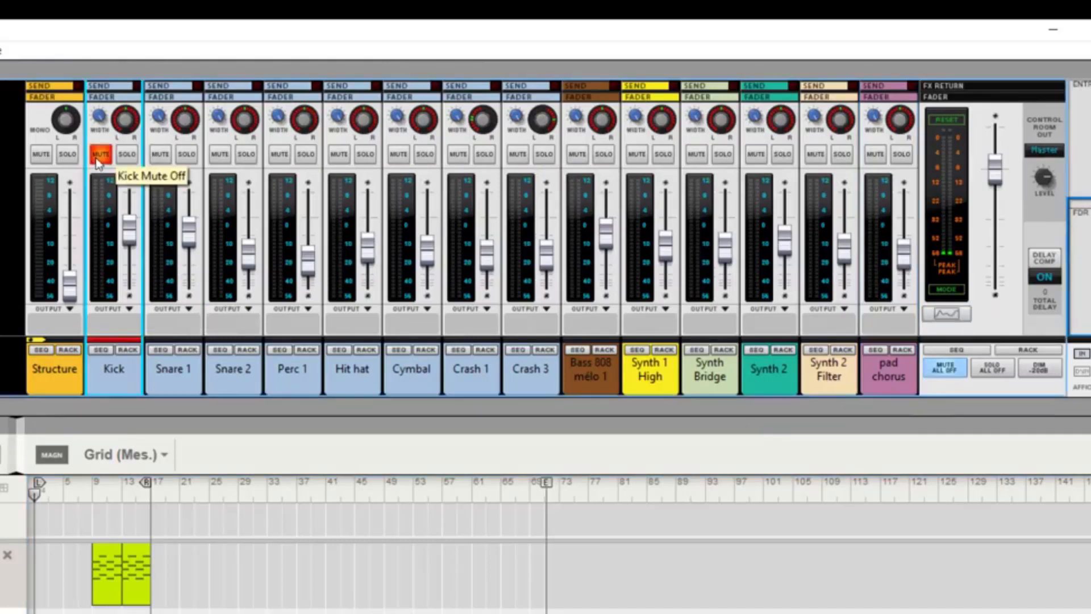
{"action": "left_click", "coordinate": [160, 154]}
{"action": "left_click", "coordinate": [220, 154]}
{"action": "left_click", "coordinate": [280, 154]}
{"action": "left_click", "coordinate": [340, 153]}
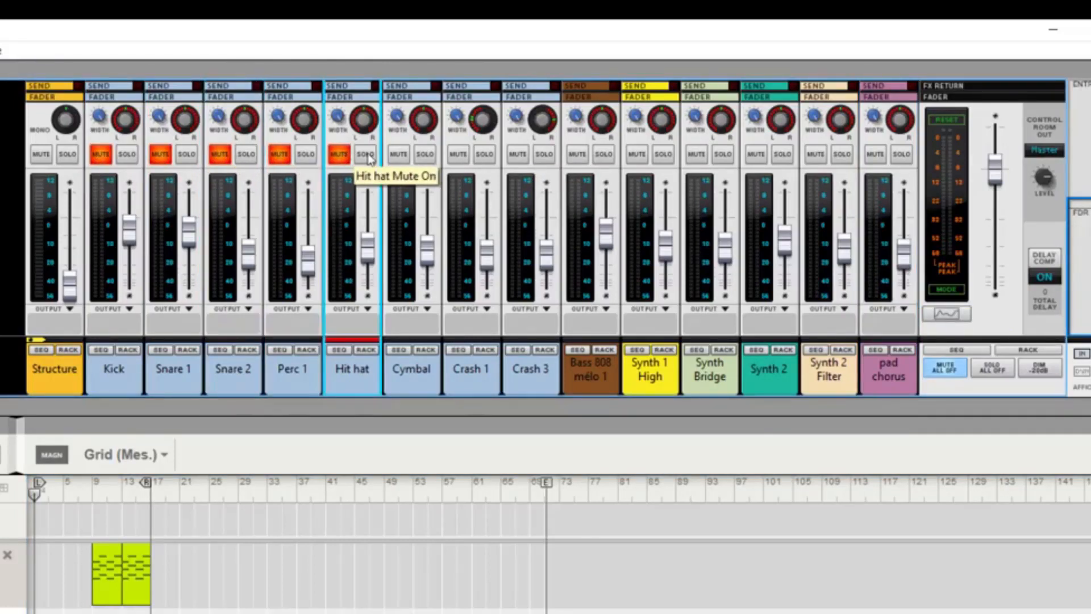
{"action": "left_click", "coordinate": [398, 154]}
{"action": "left_click", "coordinate": [458, 154]}
{"action": "left_click", "coordinate": [517, 154]}
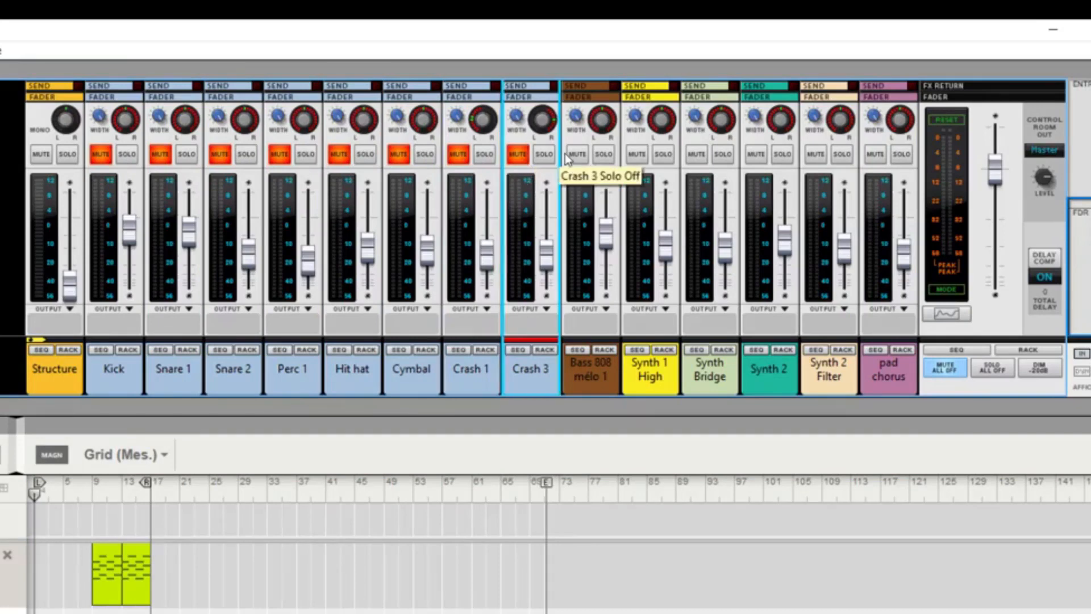
{"action": "left_click", "coordinate": [577, 154]}
{"action": "left_click", "coordinate": [636, 154]}
{"action": "left_click", "coordinate": [696, 154]}
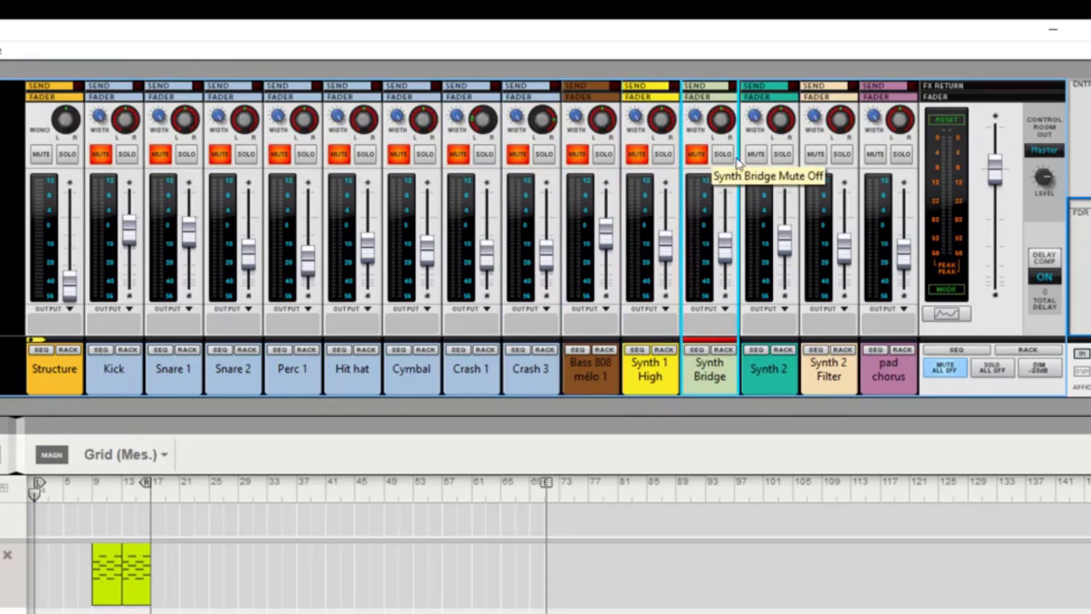
{"action": "left_click", "coordinate": [755, 156]}
{"action": "left_click", "coordinate": [815, 155]}
{"action": "left_click", "coordinate": [875, 156]}
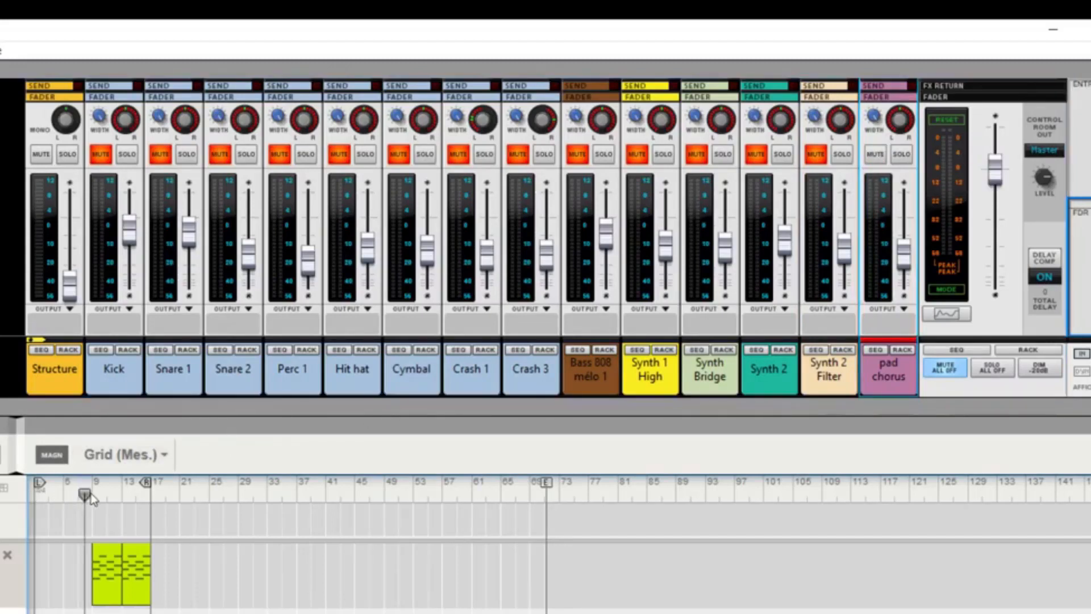
Play from bar 9, unmute Synth 2 Filter and set the pad chorus level to about -17.85 dB
{"action": "left_click", "coordinate": [92, 493]}
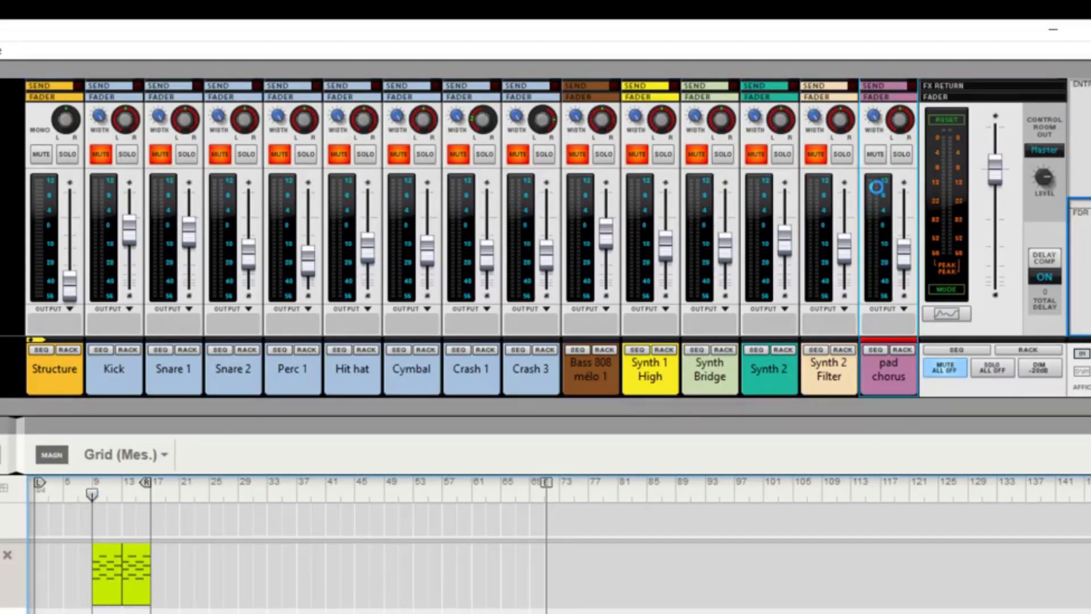
{"action": "left_click", "coordinate": [815, 154]}
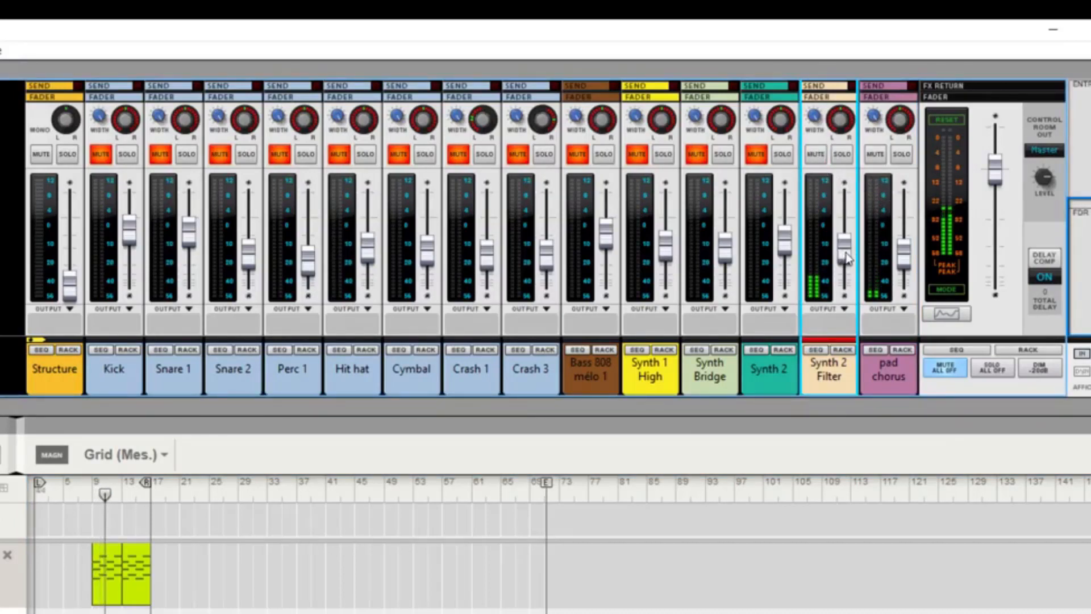
{"action": "left_click", "coordinate": [904, 260]}
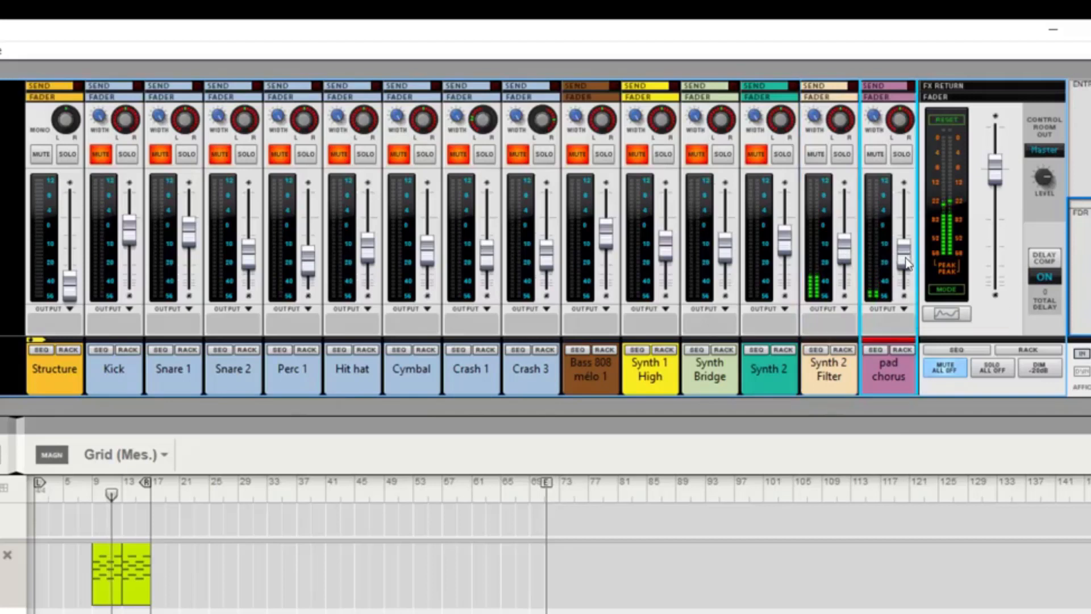
{"action": "left_click_drag", "start_coordinate": [905, 260], "coordinate": [907, 261]}
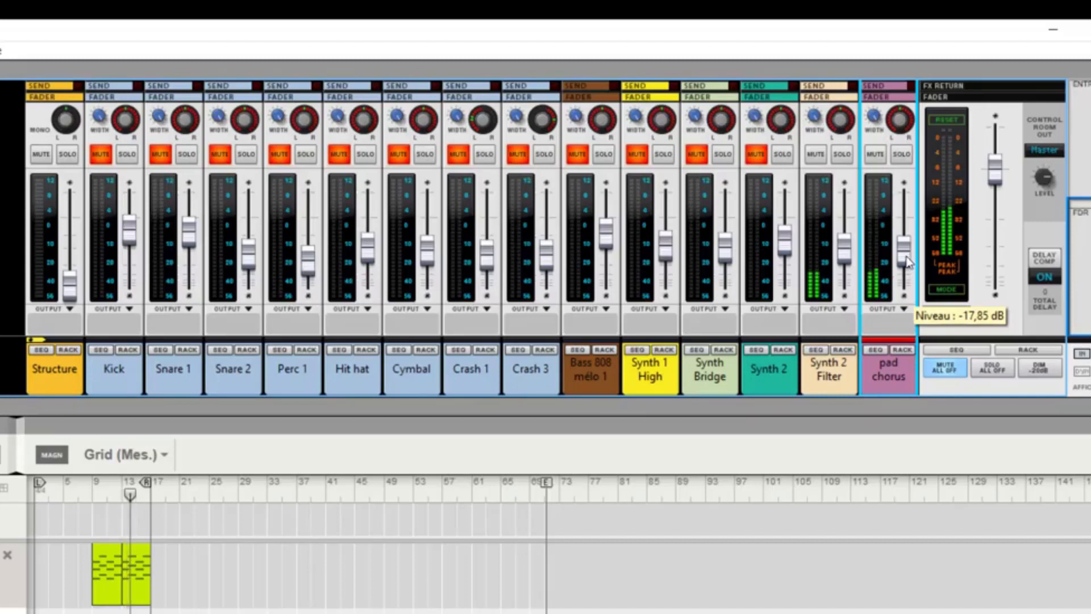
Raise the Synth 2 Filter level to about -13.93 dB and unmute Synth 2
{"action": "left_click", "coordinate": [846, 259]}
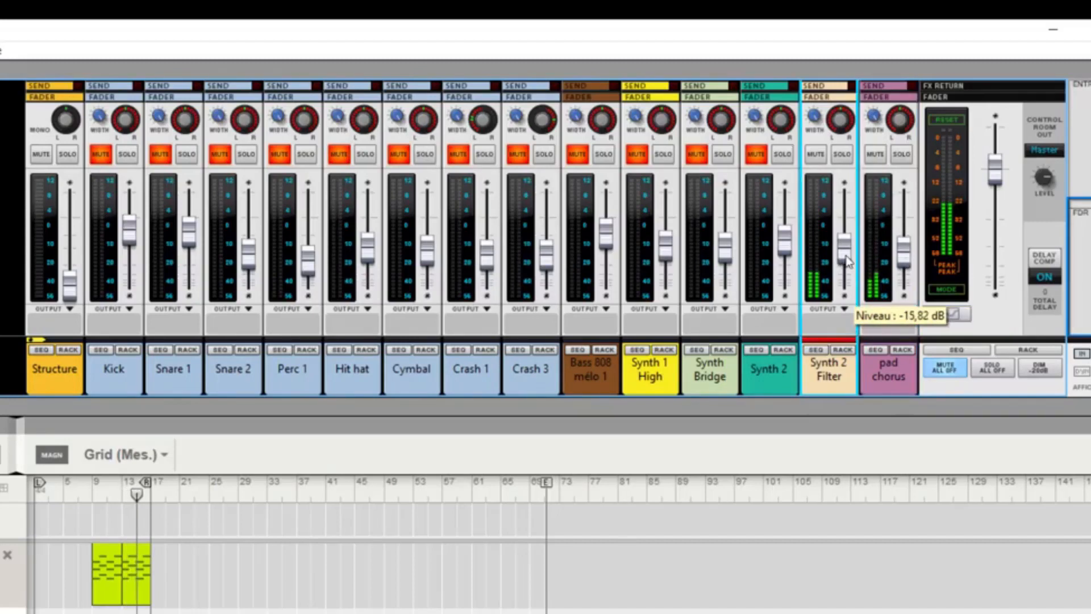
{"action": "left_click_drag", "start_coordinate": [846, 259], "coordinate": [846, 254]}
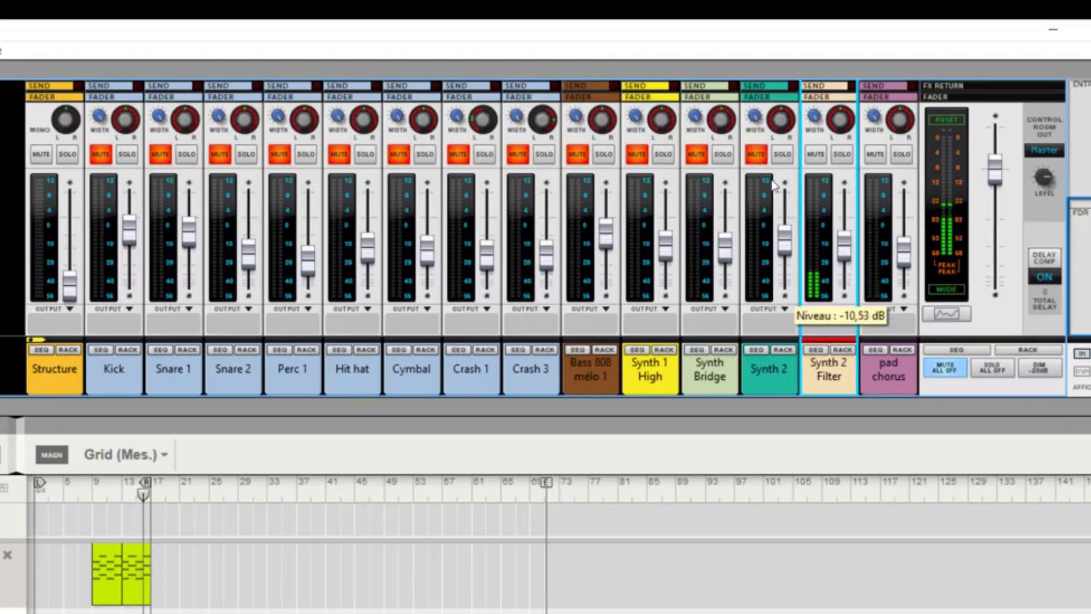
{"action": "left_click", "coordinate": [757, 155]}
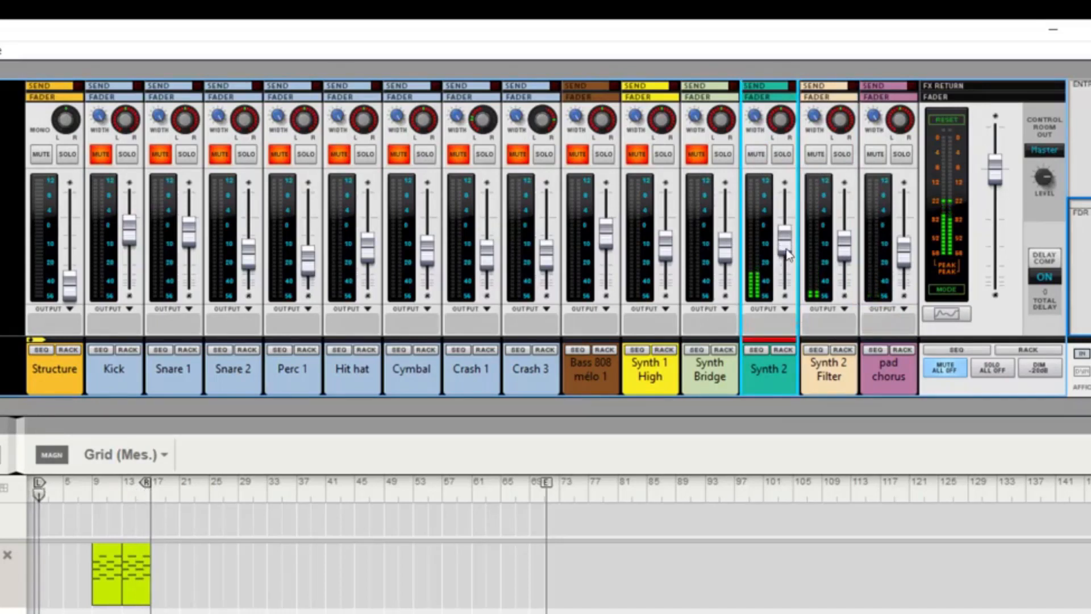
Select Synth 2 Filter and pad chorus together and fine-tune their levels, bringing Synth 2 Filter to about -13.69 dB
{"action": "left_click", "coordinate": [846, 254]}
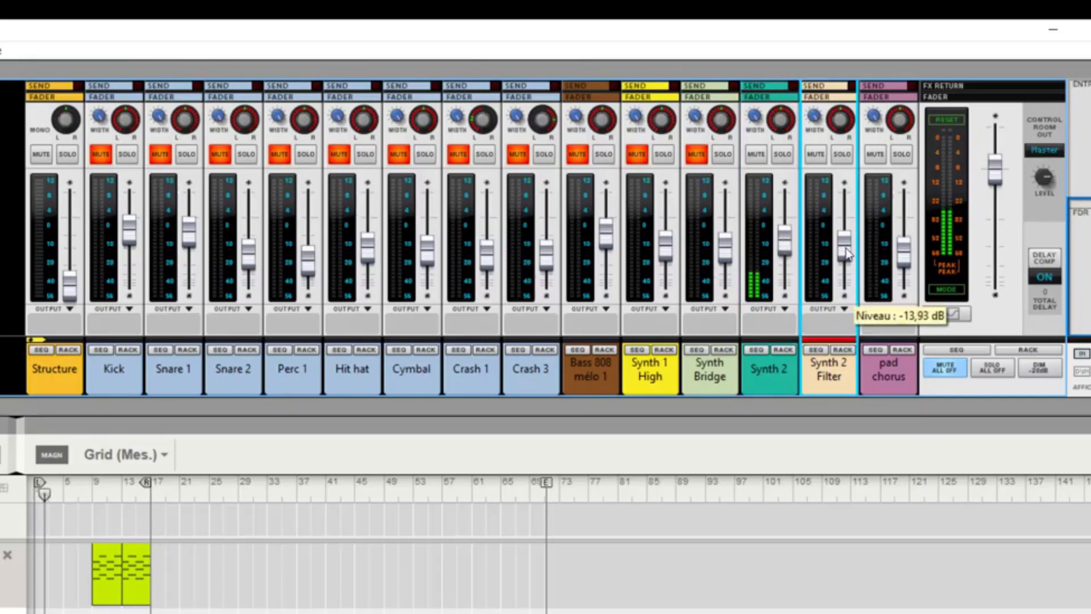
{"action": "left_click", "coordinate": [889, 373]}
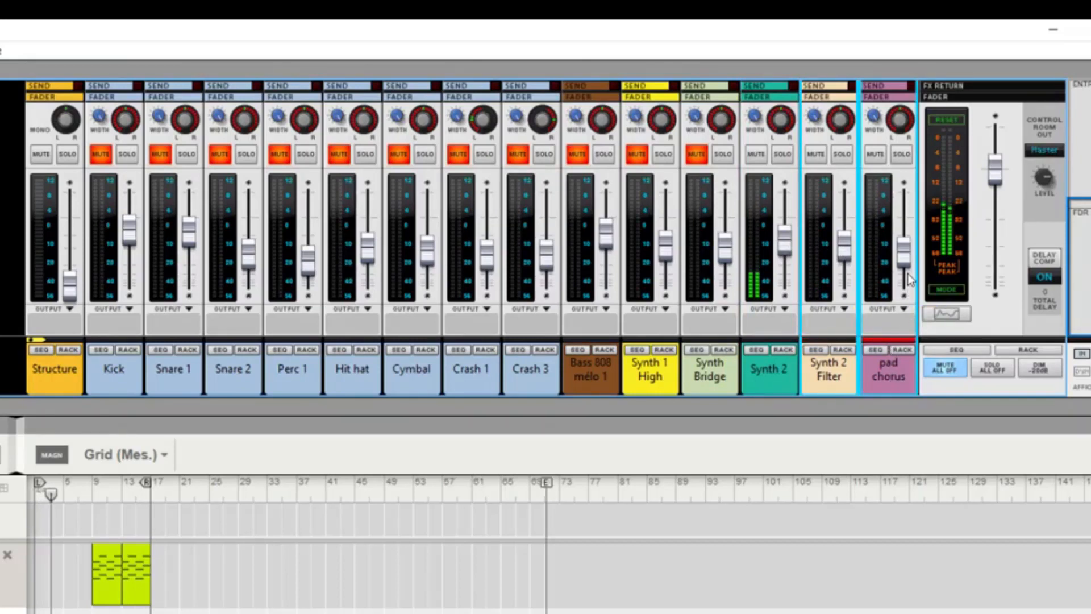
{"action": "left_click_drag", "start_coordinate": [906, 264], "coordinate": [905, 259]}
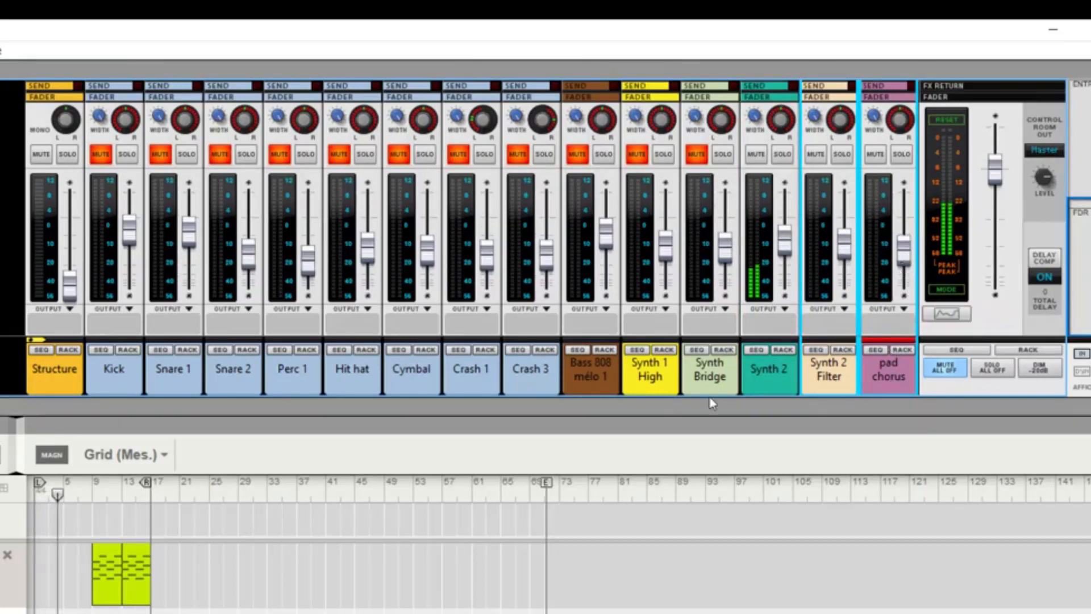
{"action": "left_click", "coordinate": [818, 380]}
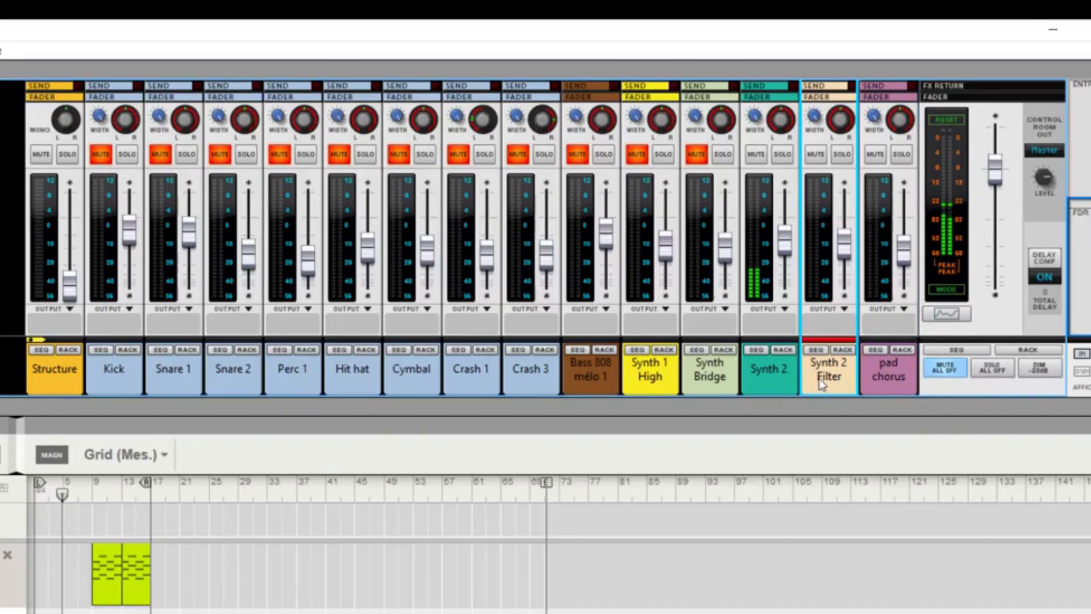
{"action": "left_click", "coordinate": [873, 372], "text": "ctrl"}
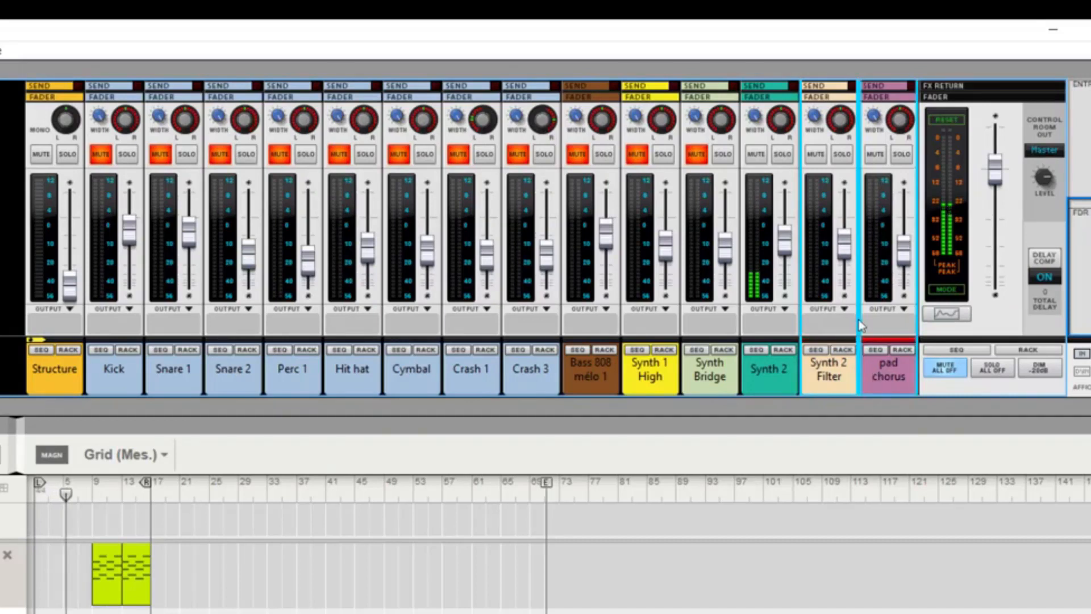
{"action": "left_click", "coordinate": [845, 253]}
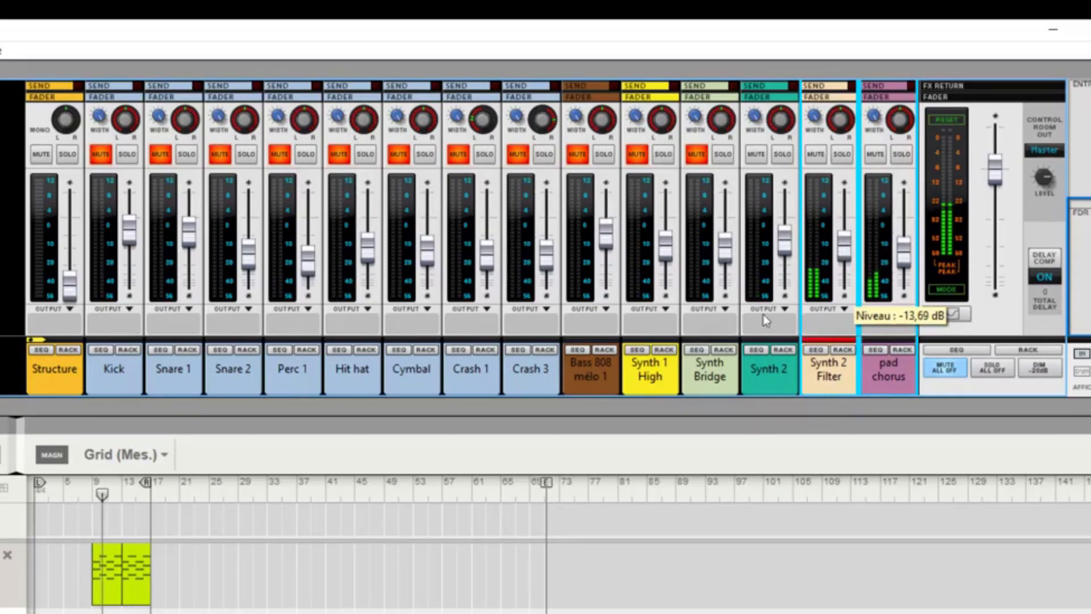
Unmute Synth Bridge and Synth 1 High, setting Synth Bridge to about -14.55 dB and fine-tuning the Synth 1 High level
{"action": "left_click", "coordinate": [721, 371]}
{"action": "left_click", "coordinate": [697, 154]}
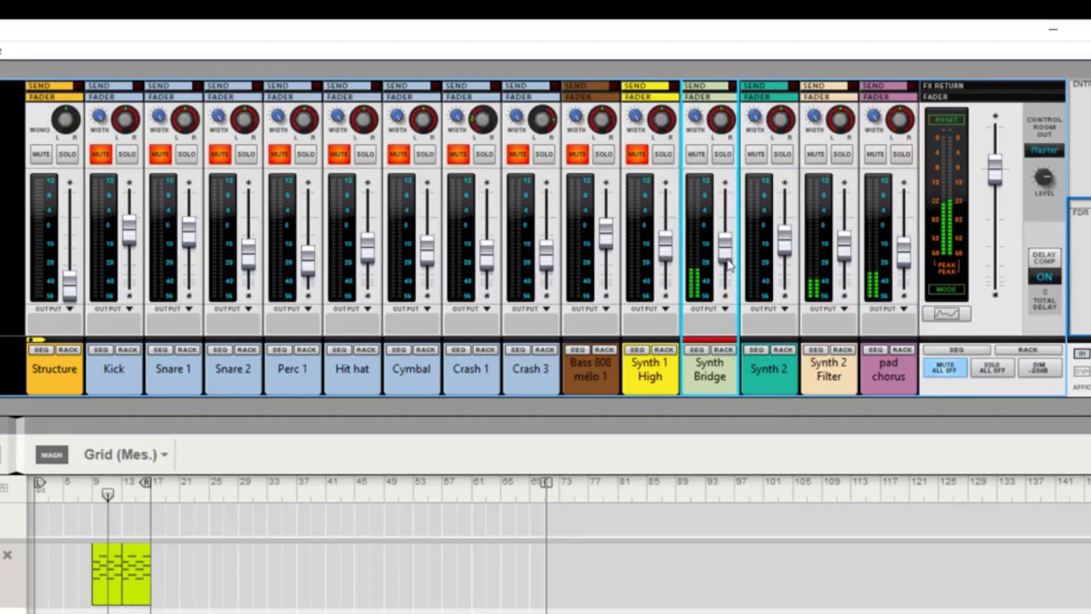
{"action": "mouse_move", "coordinate": [728, 262]}
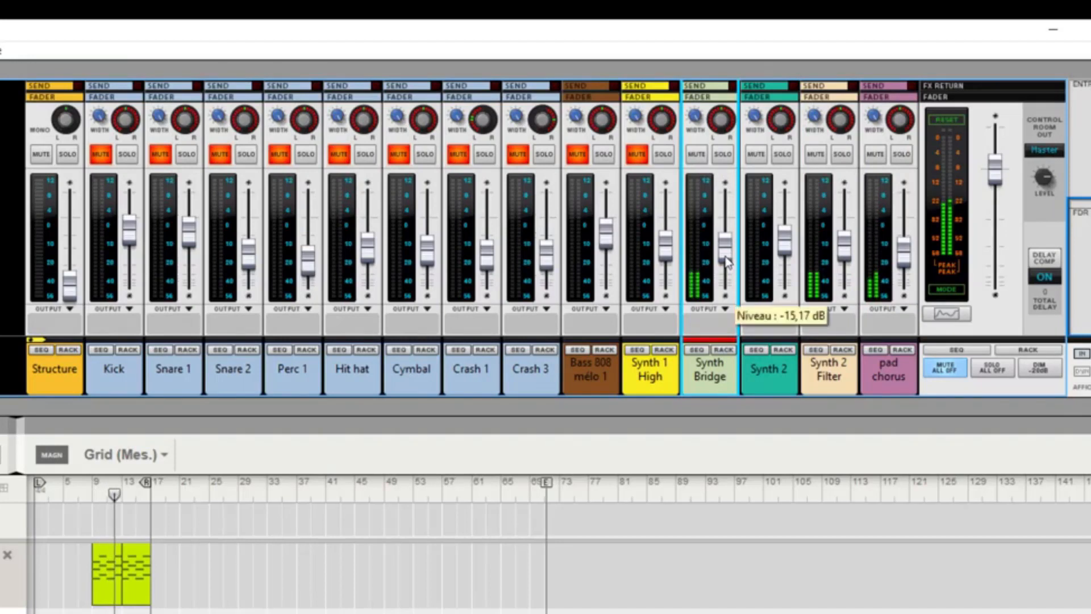
{"action": "left_click_drag", "start_coordinate": [725, 256], "coordinate": [727, 255]}
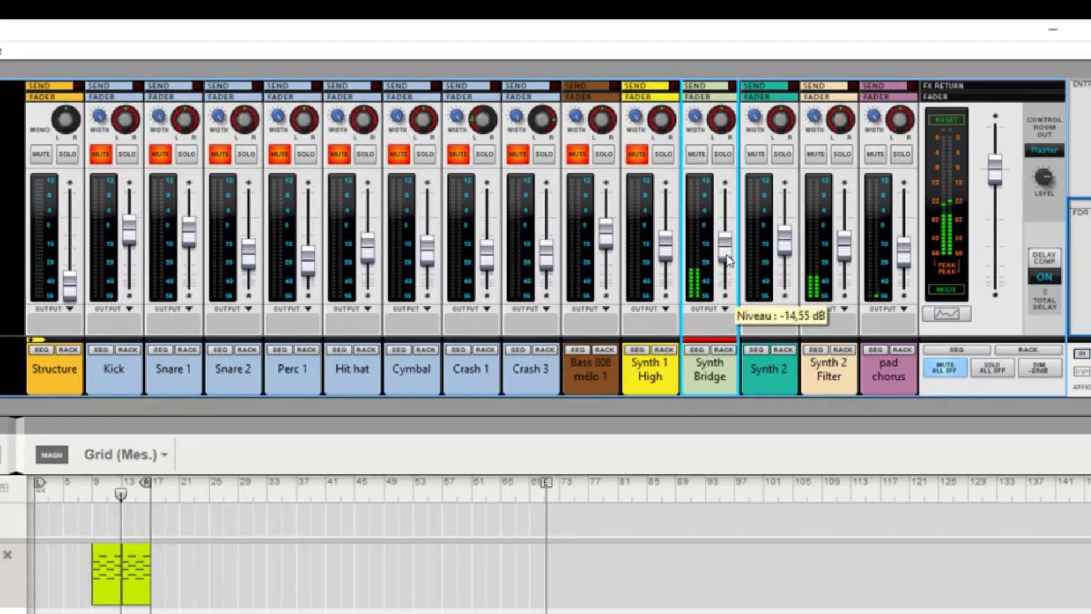
{"action": "left_click", "coordinate": [637, 154]}
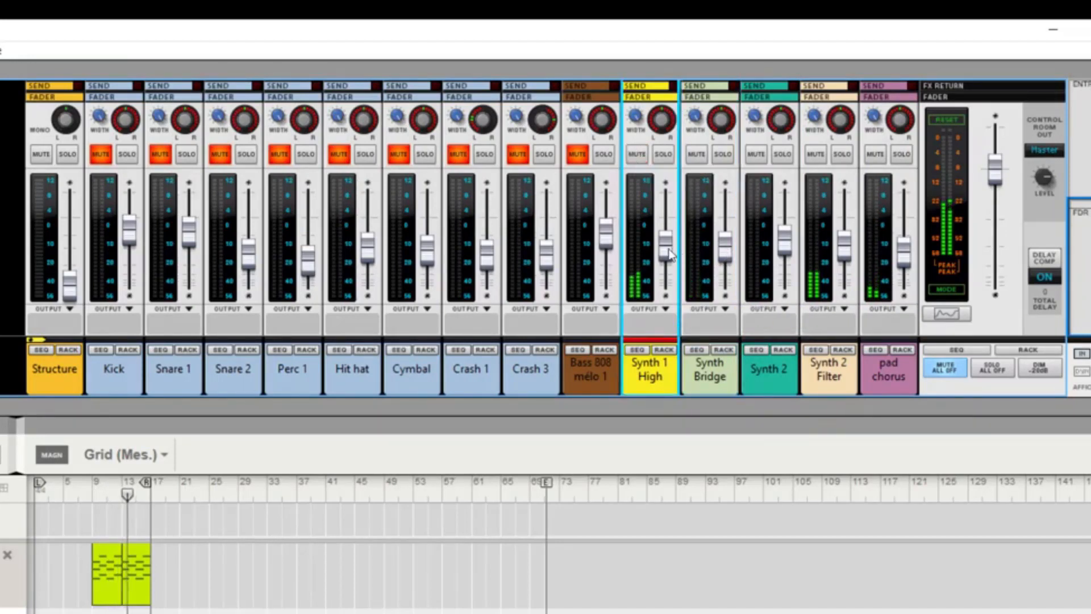
{"action": "left_click_drag", "start_coordinate": [668, 257], "coordinate": [670, 253]}
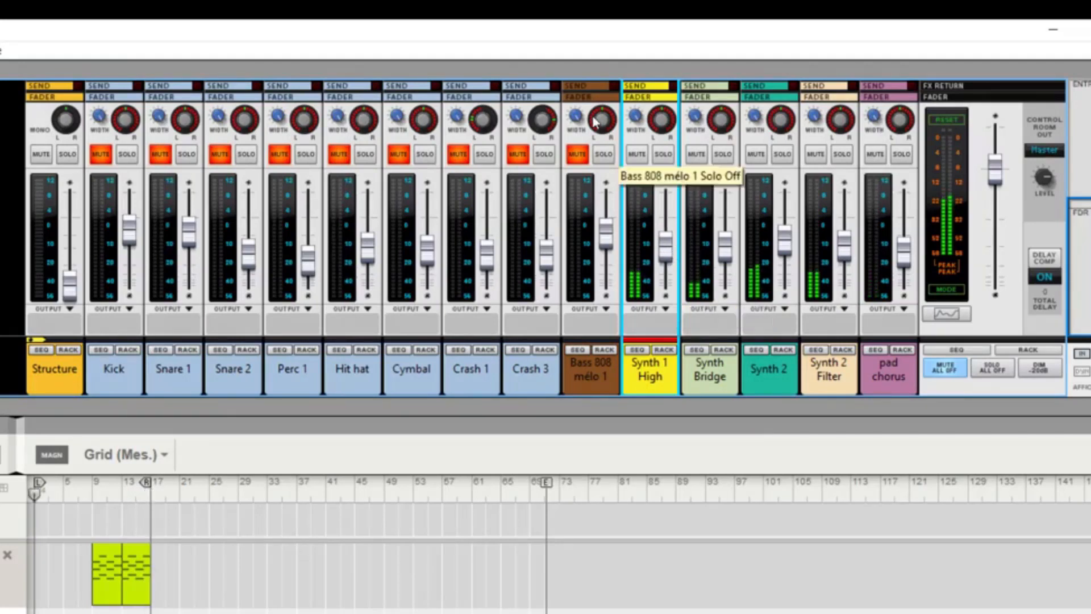
Unmute Bass 808 mélo 1, Crash 3 and Crash 1, and replay from the start with both crash channels selected
{"action": "left_click", "coordinate": [578, 155]}
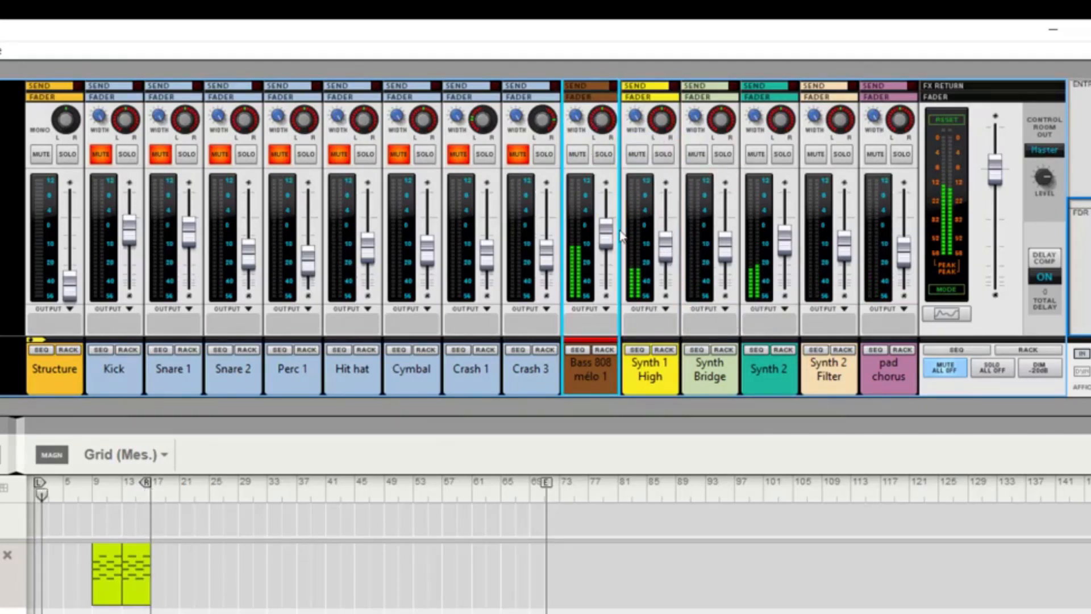
{"action": "mouse_move", "coordinate": [607, 244]}
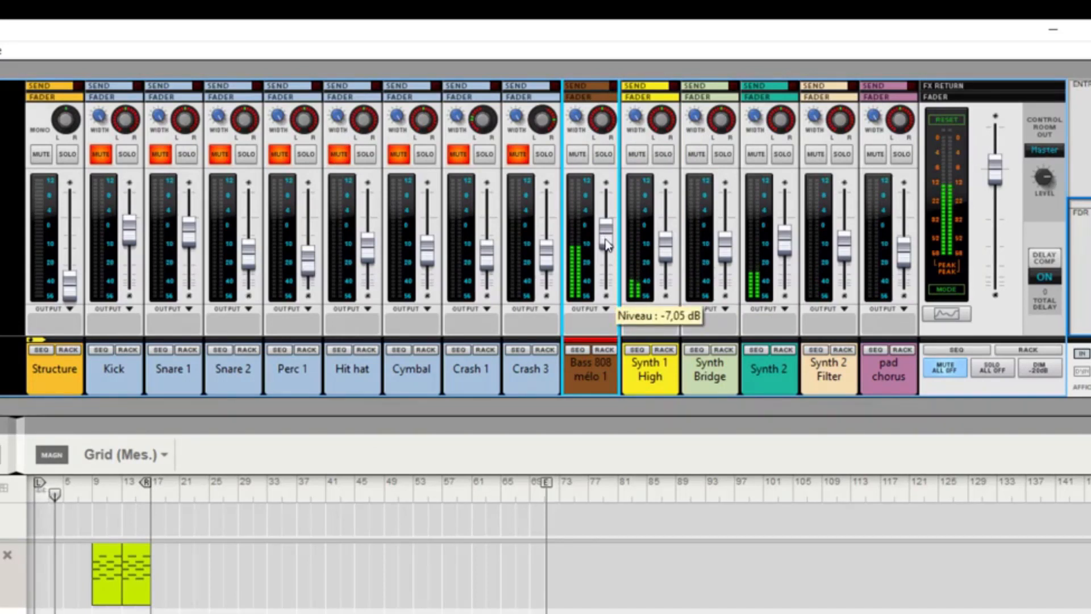
{"action": "left_click", "coordinate": [519, 155]}
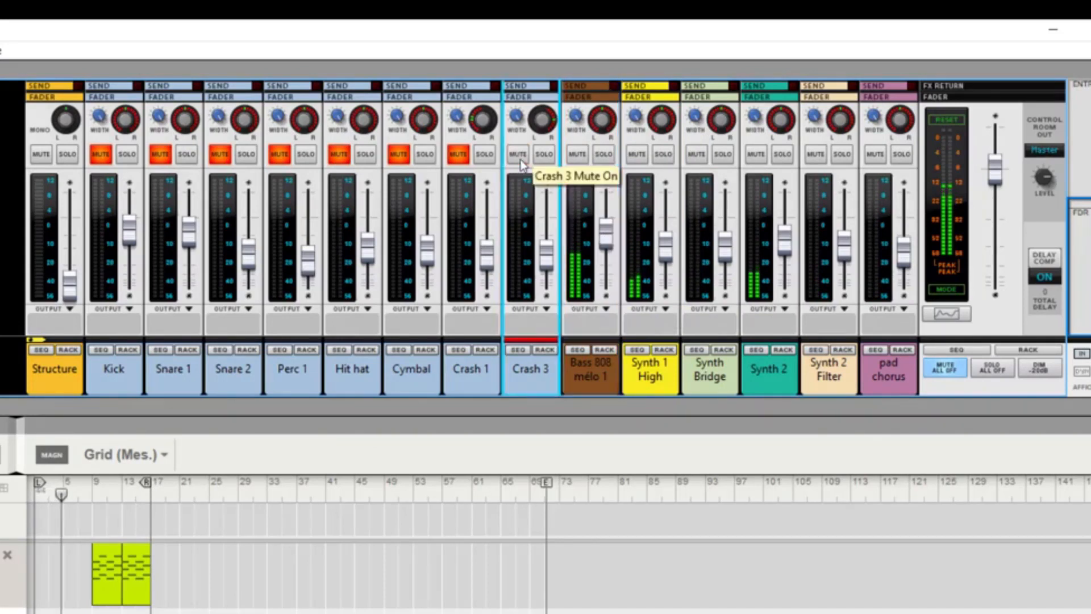
{"action": "left_click", "coordinate": [458, 154]}
{"action": "left_click", "coordinate": [523, 373], "text": "ctrl"}
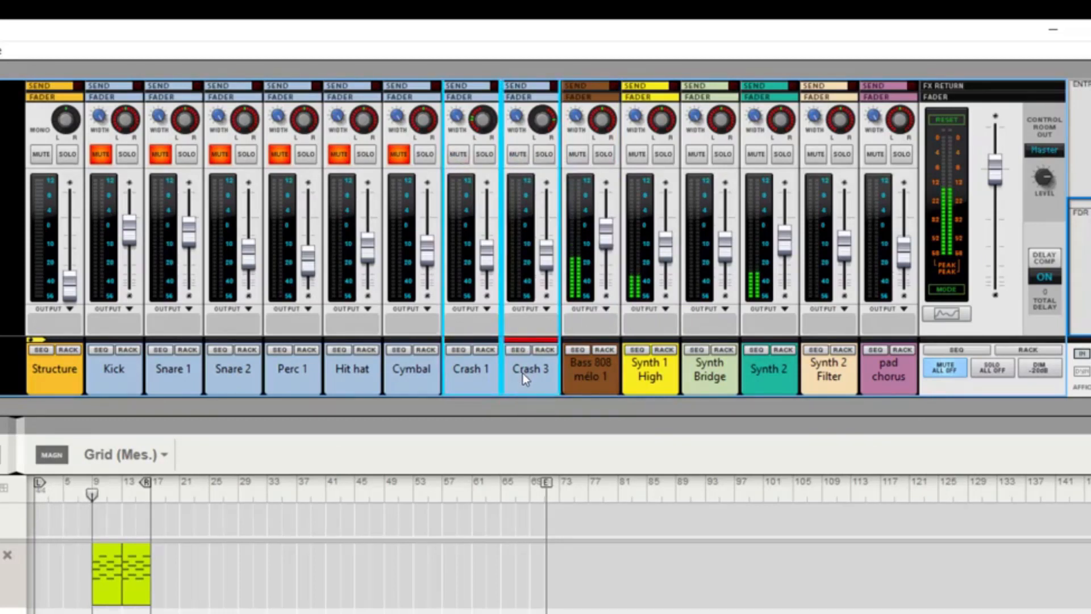
{"action": "key", "text": "shift+Return"}
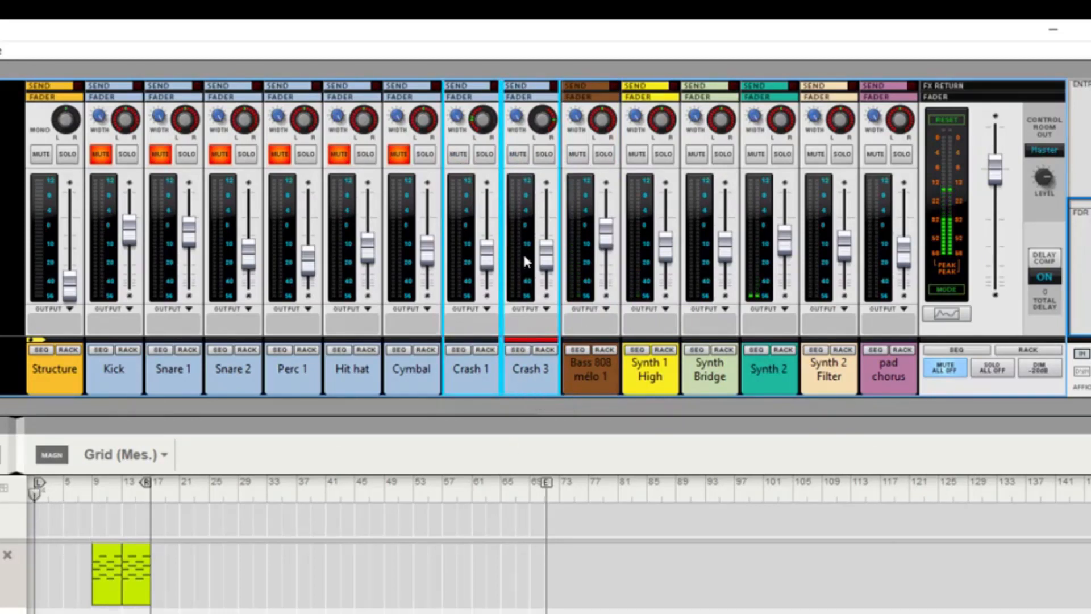
{"action": "key", "text": "space"}
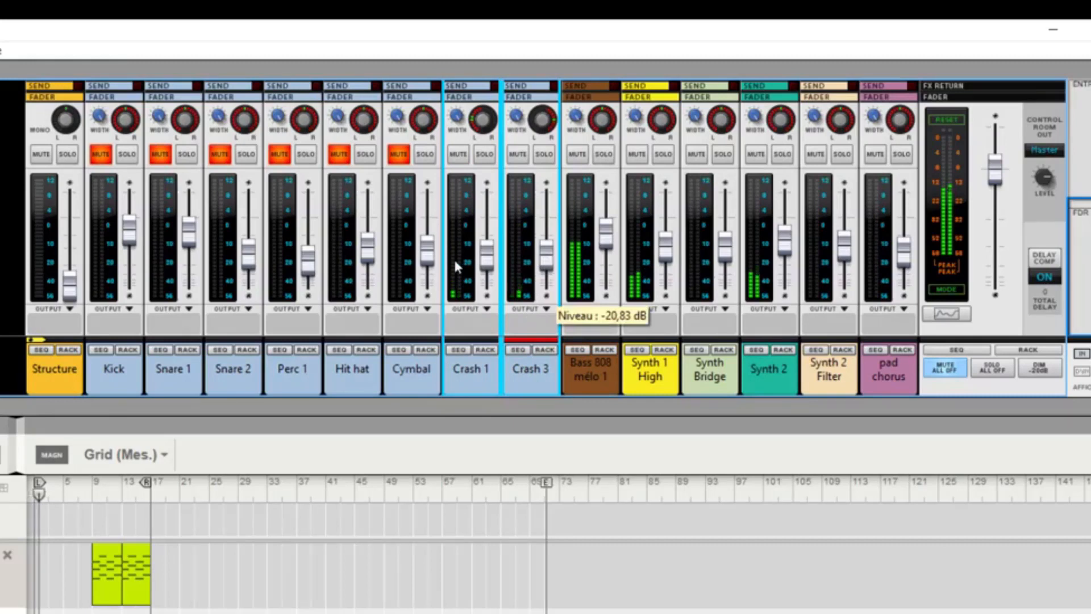
Unmute Cymbal and raise its level to about -16.48 dB while replaying the last bars of the loop
{"action": "left_click", "coordinate": [416, 374]}
{"action": "left_click", "coordinate": [396, 157]}
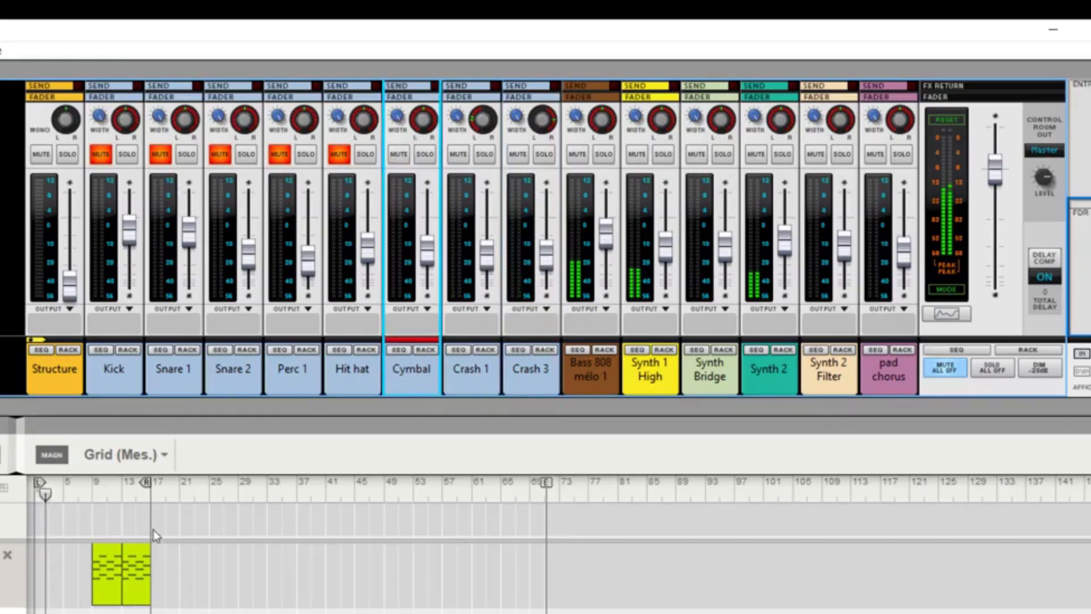
{"action": "left_click", "coordinate": [138, 496]}
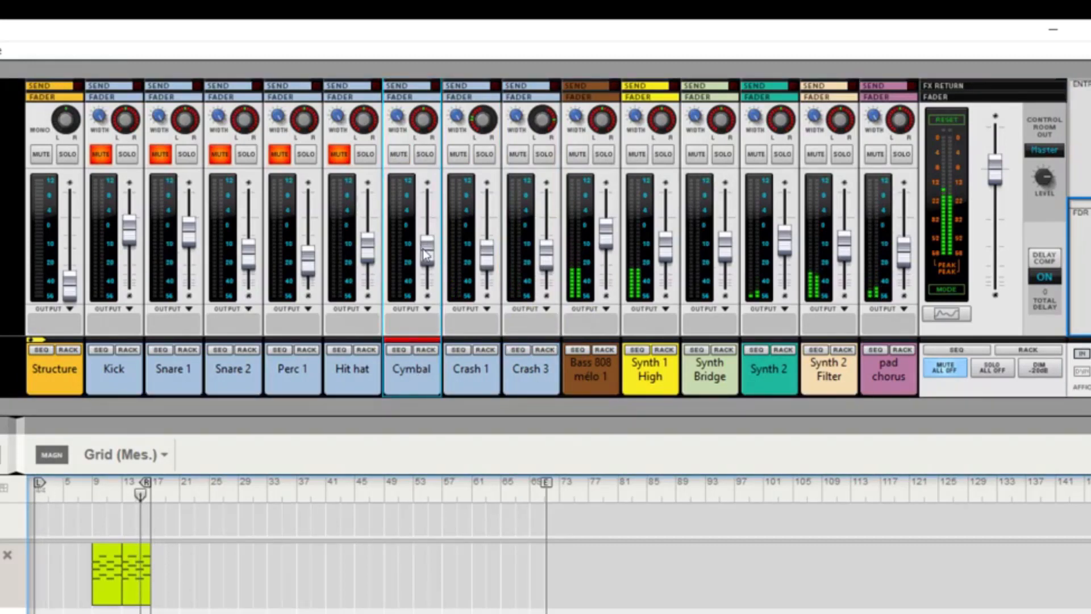
{"action": "mouse_move", "coordinate": [429, 259]}
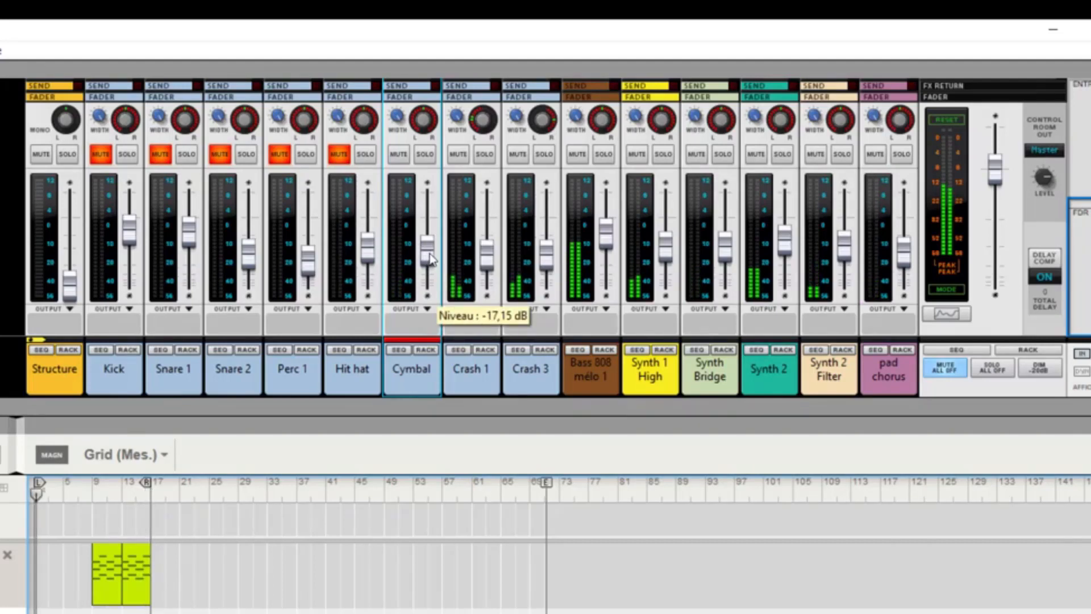
{"action": "left_click_drag", "start_coordinate": [431, 260], "coordinate": [432, 259]}
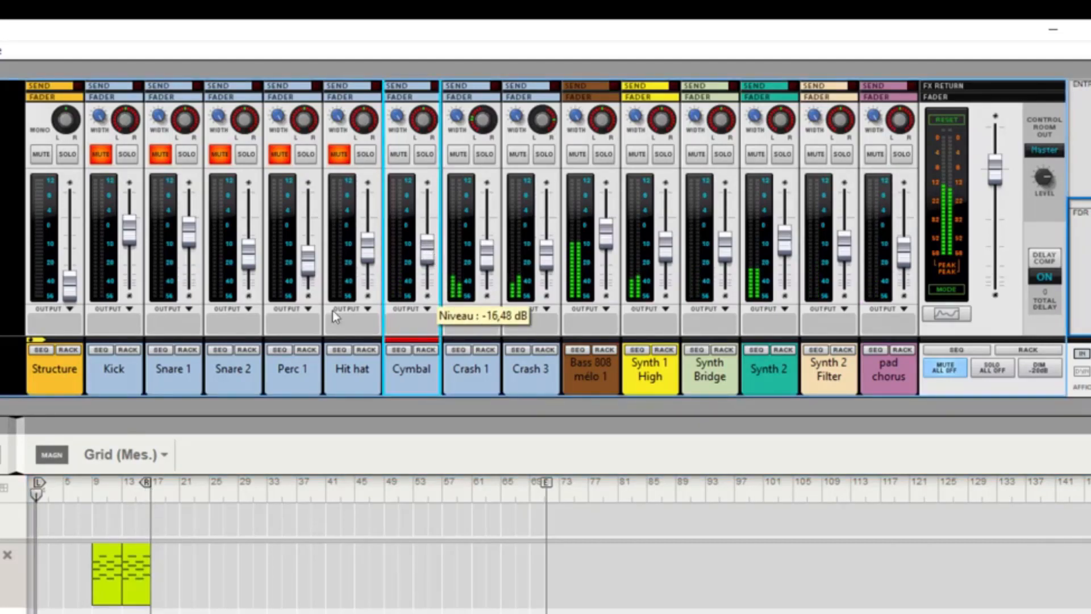
{"action": "left_click", "coordinate": [129, 490]}
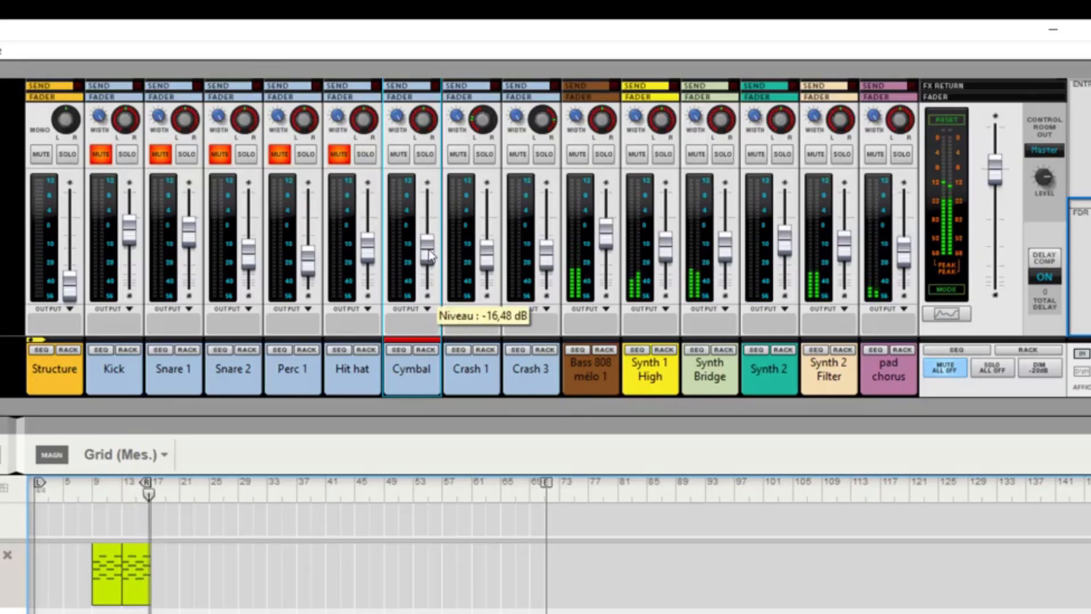
Unmute Hit hat and lower its level slightly
{"action": "left_click", "coordinate": [341, 156]}
{"action": "mouse_move", "coordinate": [369, 261]}
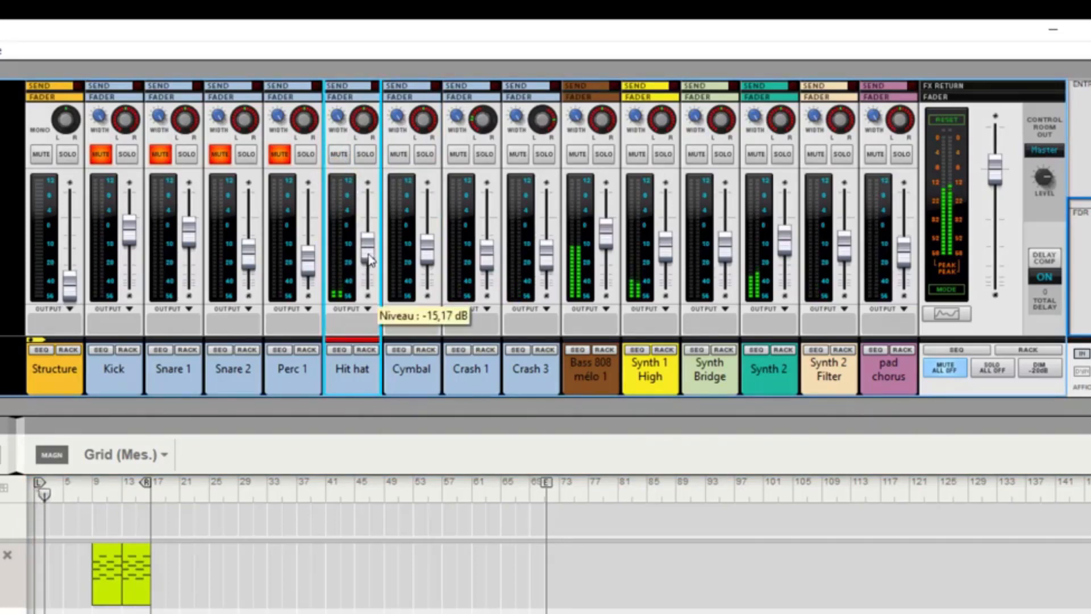
{"action": "left_click_drag", "start_coordinate": [371, 254], "coordinate": [373, 261]}
Unmute Perc 1, show its sequencer track and set its level to about -13.33 dB while replaying from bar 9
{"action": "left_click", "coordinate": [279, 154]}
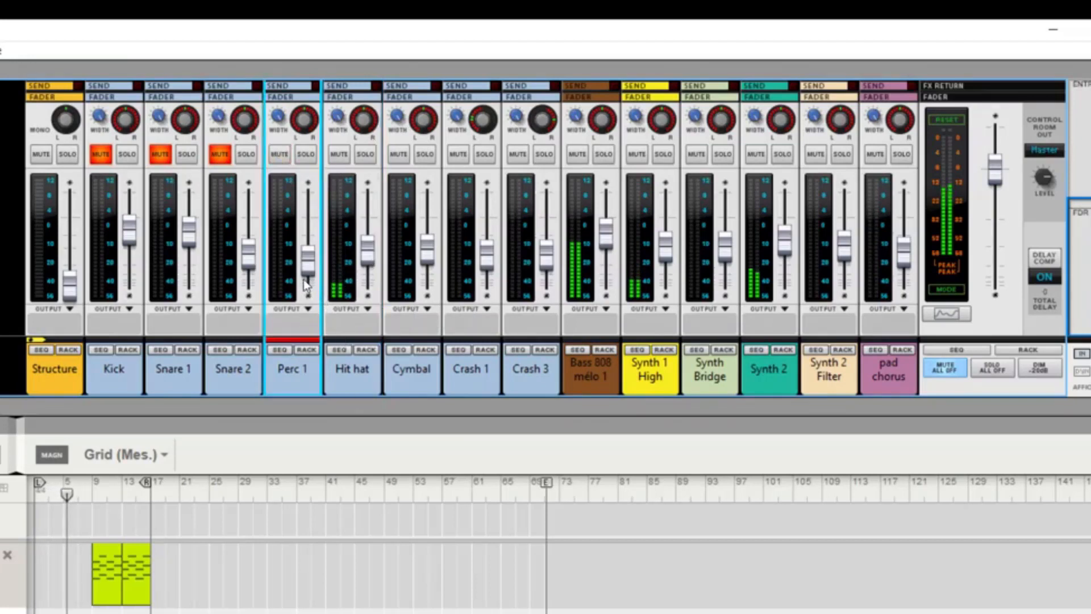
{"action": "left_click", "coordinate": [279, 349]}
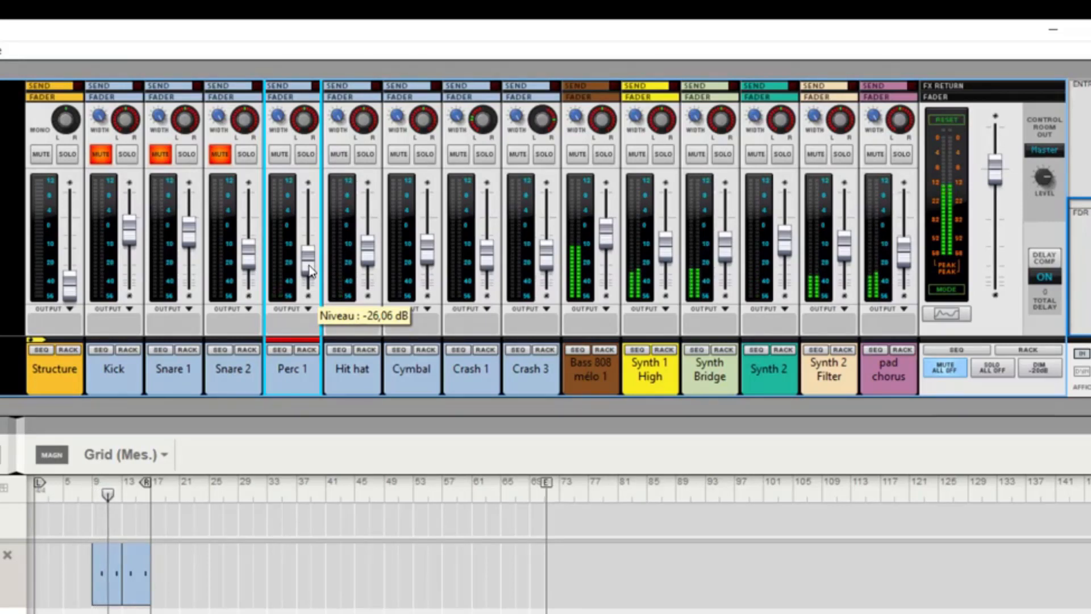
{"action": "left_click_drag", "start_coordinate": [309, 272], "coordinate": [307, 257]}
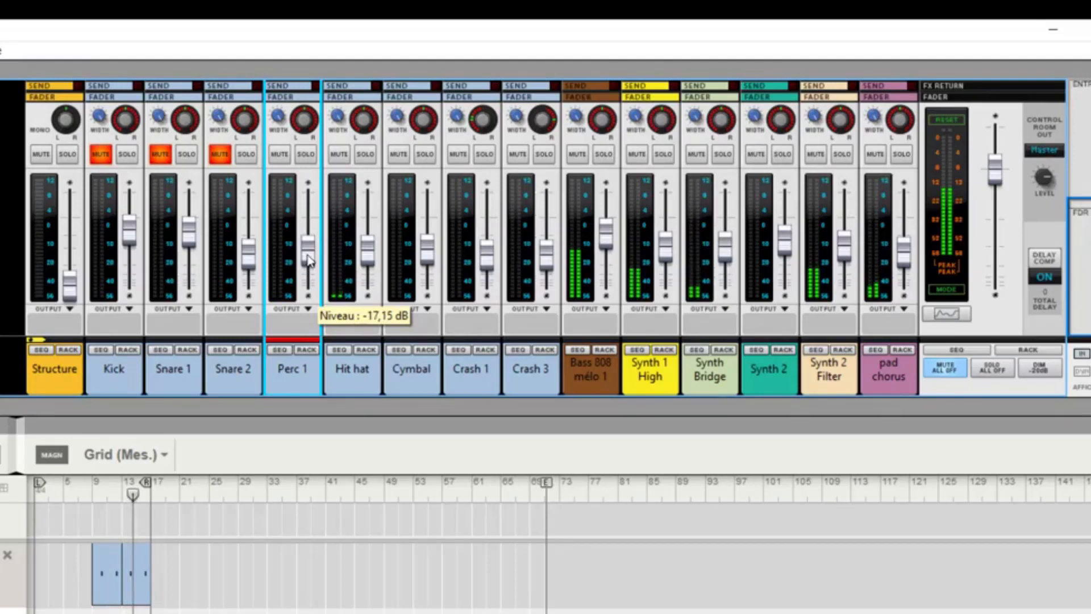
{"action": "left_click_drag", "start_coordinate": [307, 261], "coordinate": [307, 255]}
{"action": "left_click", "coordinate": [92, 489]}
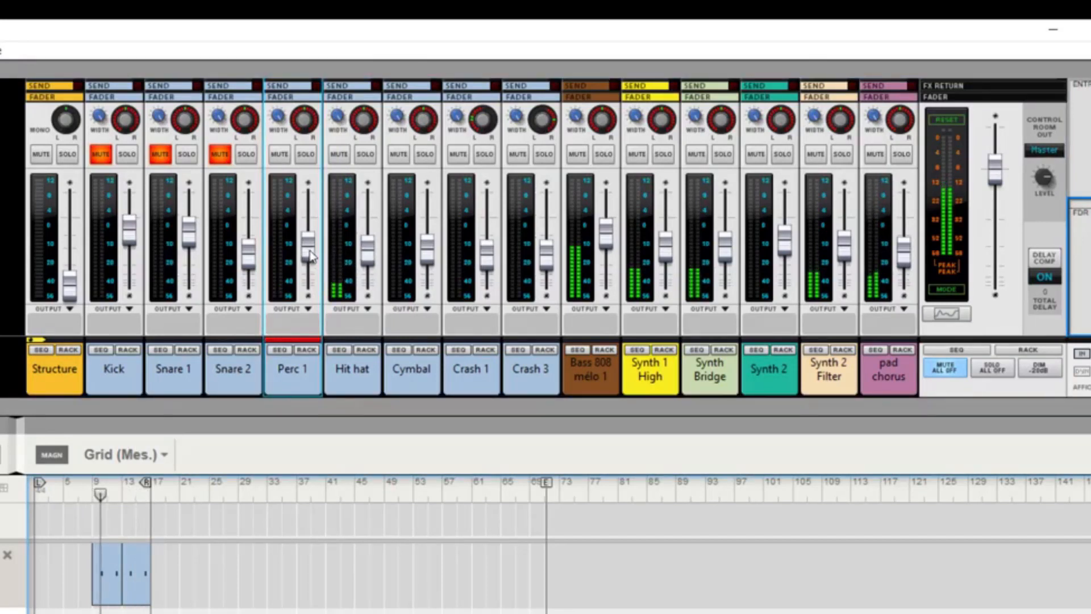
{"action": "mouse_move", "coordinate": [308, 254]}
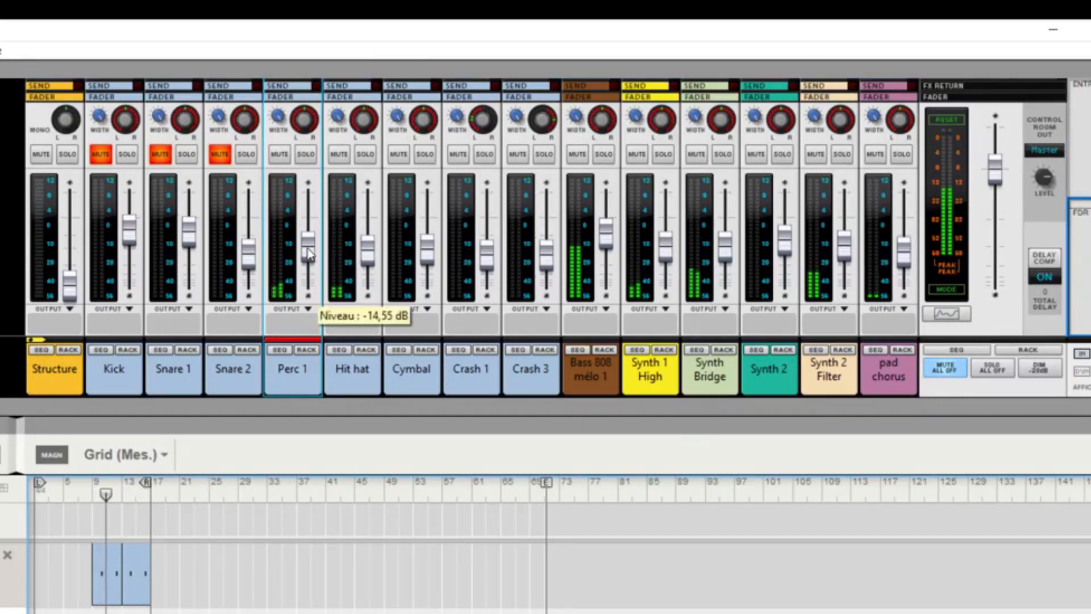
{"action": "left_click_drag", "start_coordinate": [308, 254], "coordinate": [310, 250]}
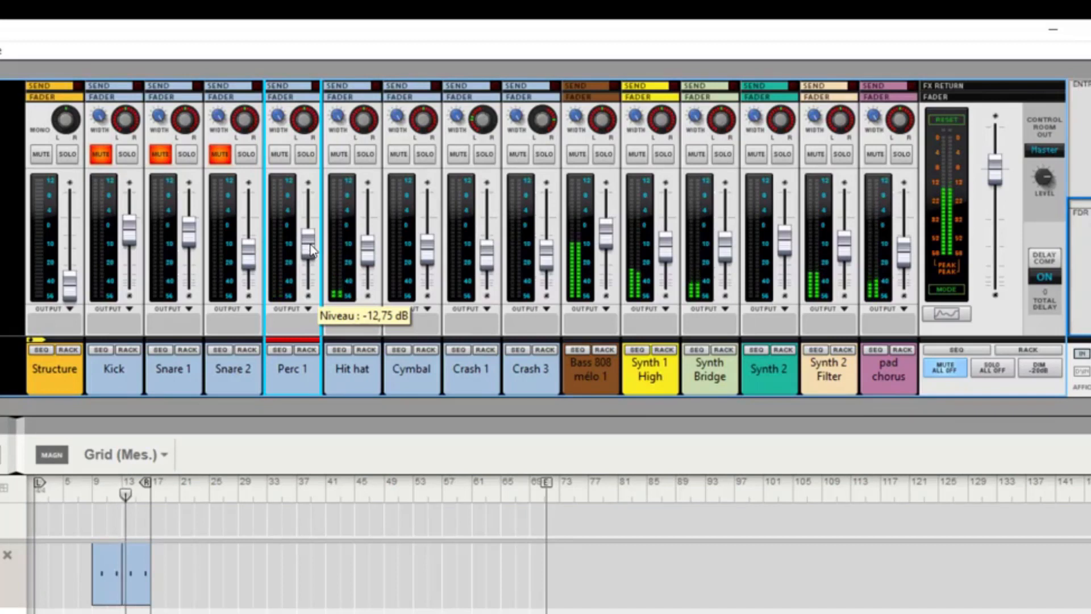
{"action": "left_click_drag", "start_coordinate": [310, 245], "coordinate": [310, 246]}
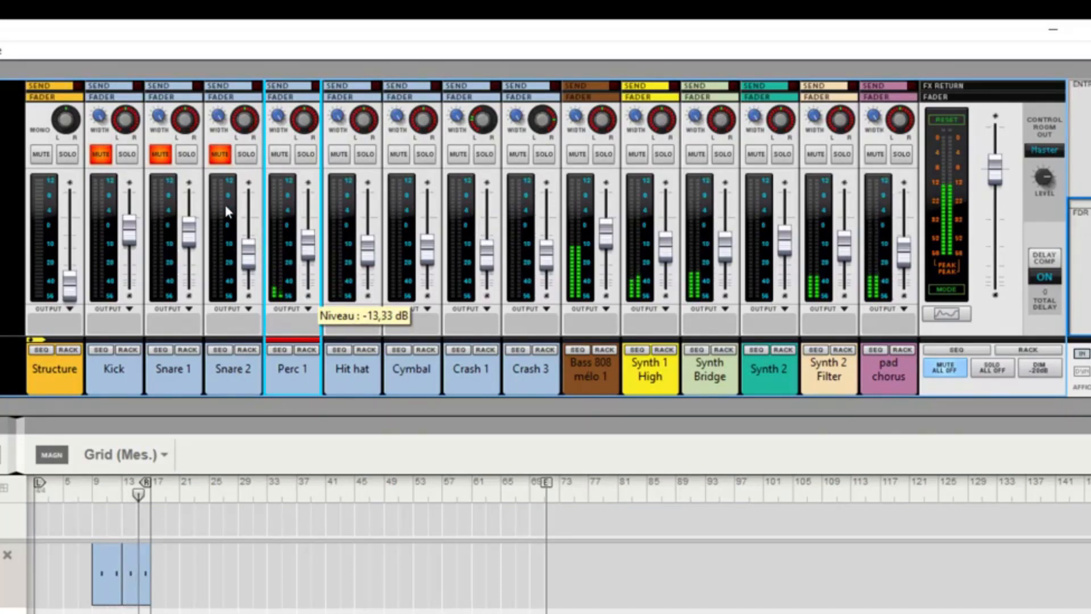
Unmute Snare 2 and raise its level to about -14.55 dB, replaying from bar 9
{"action": "left_click", "coordinate": [219, 154]}
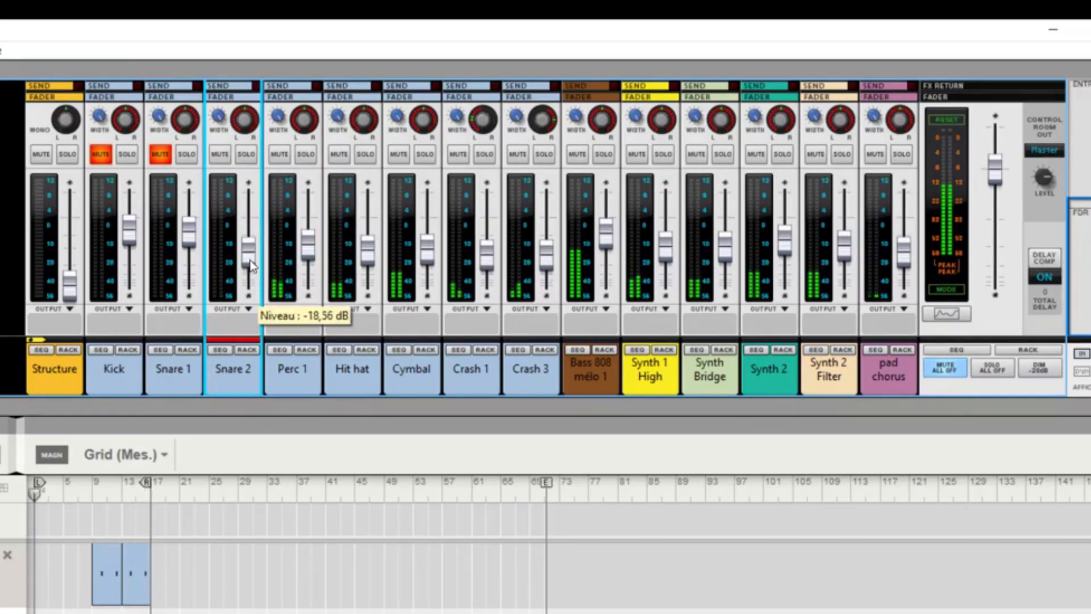
{"action": "left_click_drag", "start_coordinate": [250, 263], "coordinate": [250, 258]}
{"action": "left_click", "coordinate": [94, 482]}
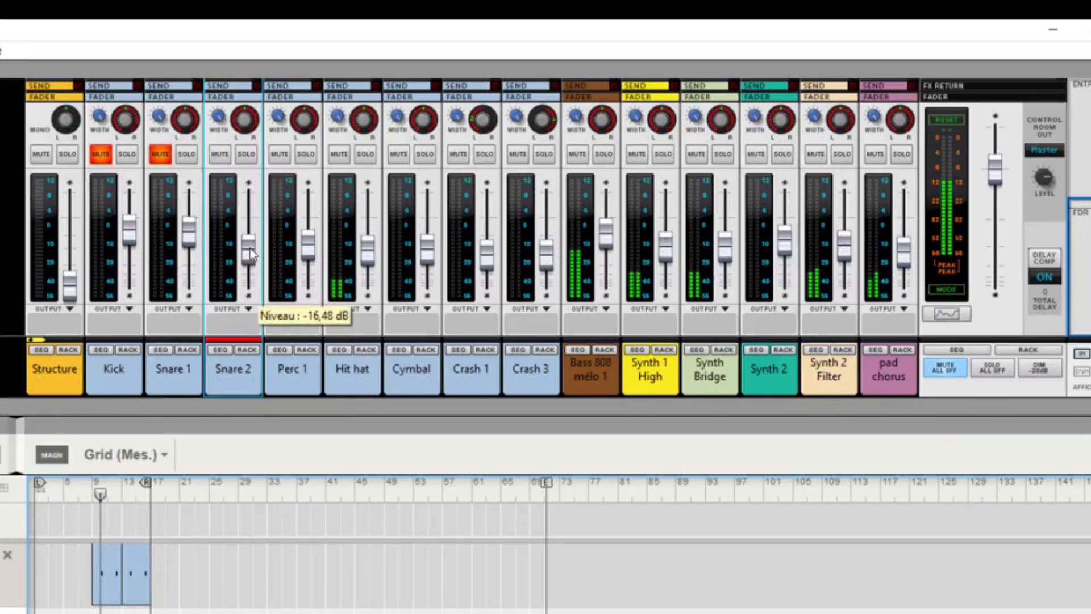
{"action": "left_click_drag", "start_coordinate": [250, 248], "coordinate": [250, 246]}
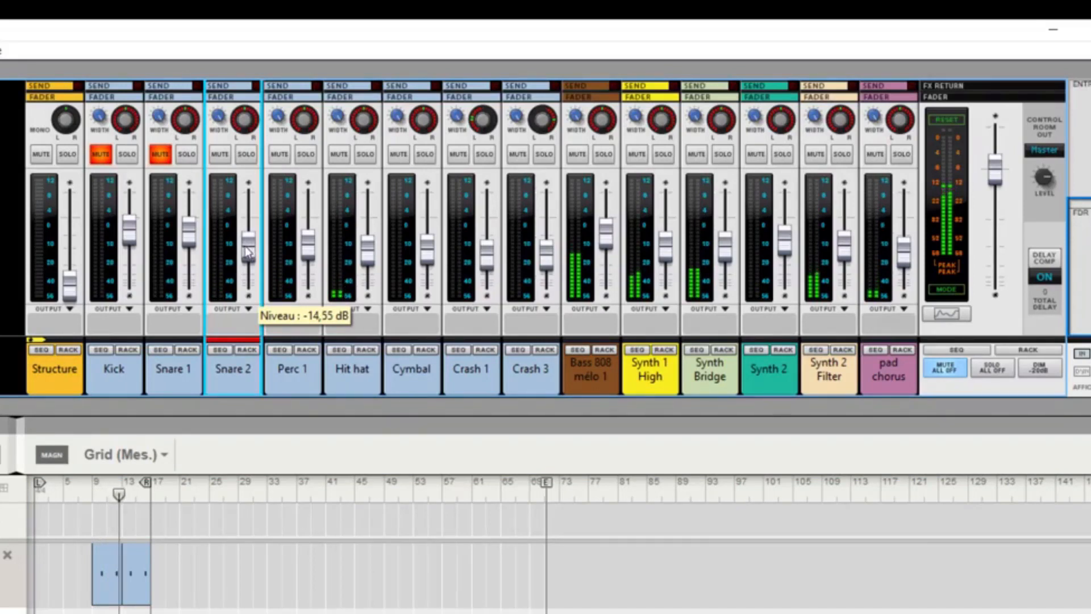
Unmute Snare 1 and Kick, lowering Snare 1 to about -8.49 dB and Kick to about -9.49 dB
{"action": "left_click", "coordinate": [160, 154]}
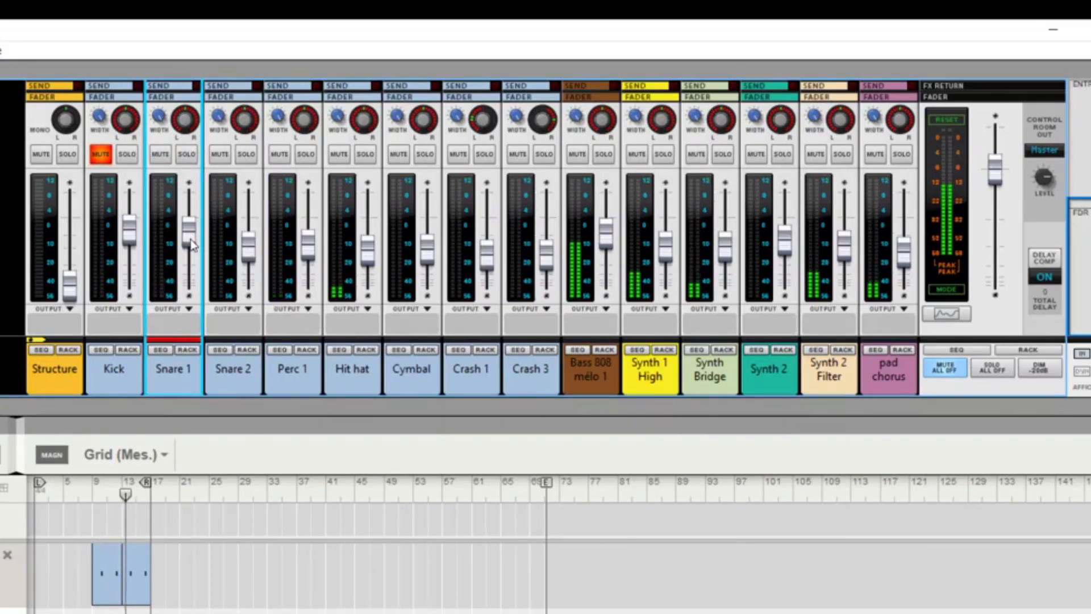
{"action": "left_click_drag", "start_coordinate": [192, 245], "coordinate": [192, 249]}
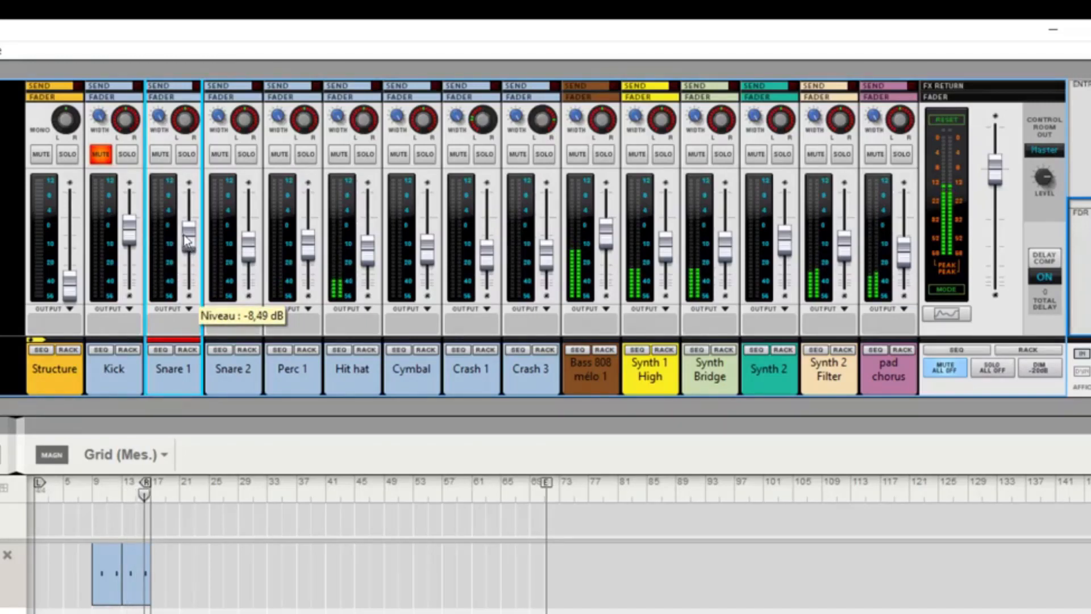
{"action": "left_click", "coordinate": [101, 154]}
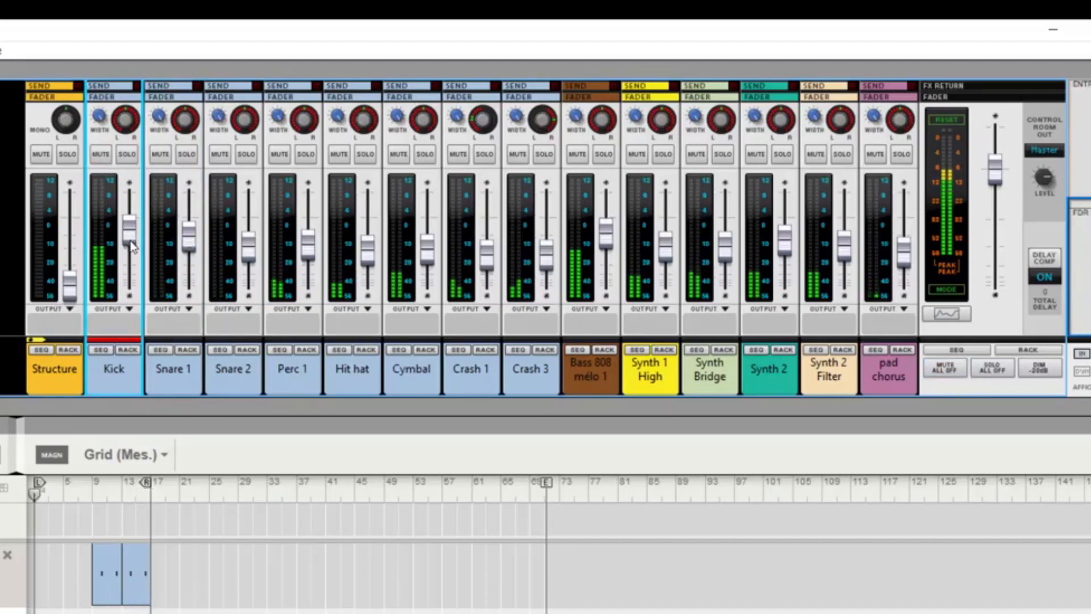
{"action": "mouse_move", "coordinate": [131, 242]}
{"action": "left_mouse_down"}
{"action": "mouse_move", "coordinate": [132, 295]}
{"action": "mouse_move", "coordinate": [135, 244]}
{"action": "left_mouse_up"}
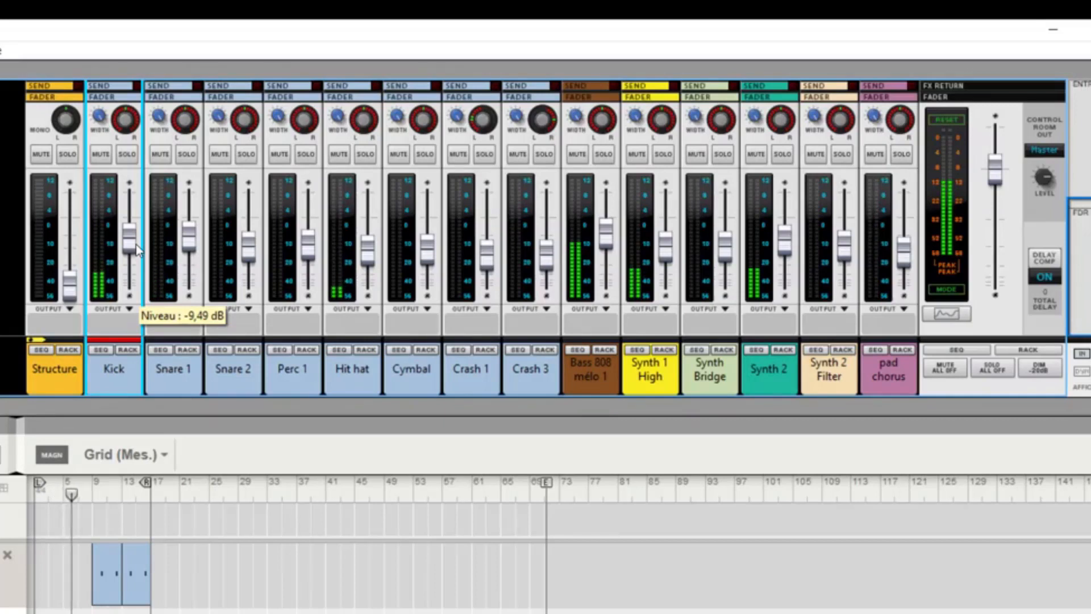
{"action": "left_click_drag", "start_coordinate": [136, 244], "coordinate": [130, 244]}
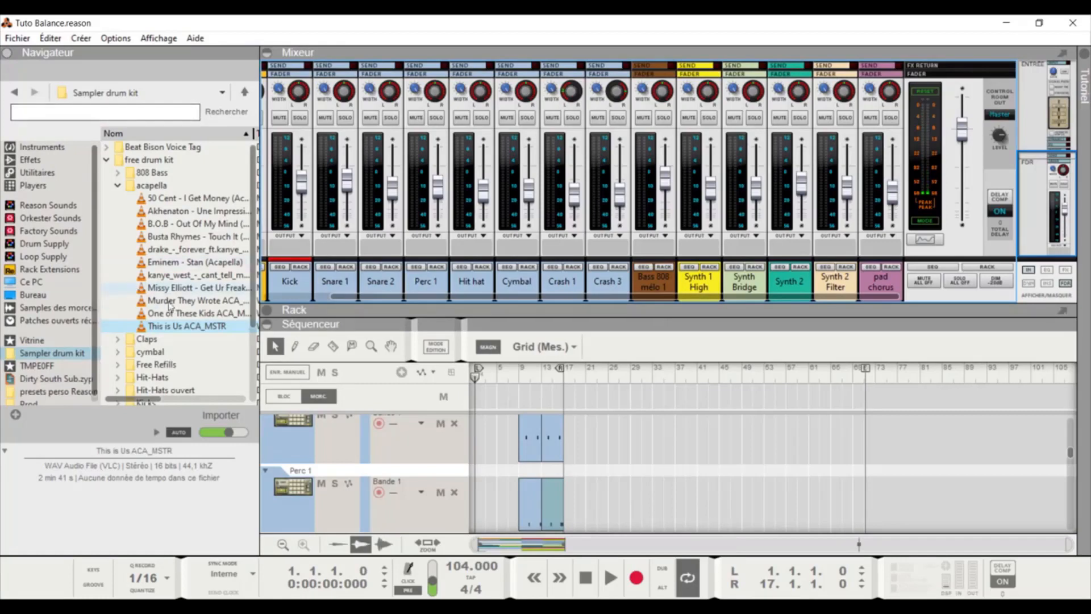
Import the This is Us ACA_MSTR acapella as a new audio track from bar 1 and shorten its clip to 16 bars
{"action": "mouse_move", "coordinate": [186, 325]}
{"action": "left_mouse_down"}
{"action": "mouse_move", "coordinate": [407, 559]}
{"action": "mouse_move", "coordinate": [421, 514]}
{"action": "mouse_move", "coordinate": [402, 546]}
{"action": "mouse_move", "coordinate": [420, 531]}
{"action": "mouse_move", "coordinate": [511, 533]}
{"action": "mouse_move", "coordinate": [465, 531]}
{"action": "mouse_move", "coordinate": [471, 520]}
{"action": "mouse_move", "coordinate": [438, 514]}
{"action": "mouse_move", "coordinate": [518, 494]}
{"action": "mouse_move", "coordinate": [499, 506]}
{"action": "left_mouse_up"}
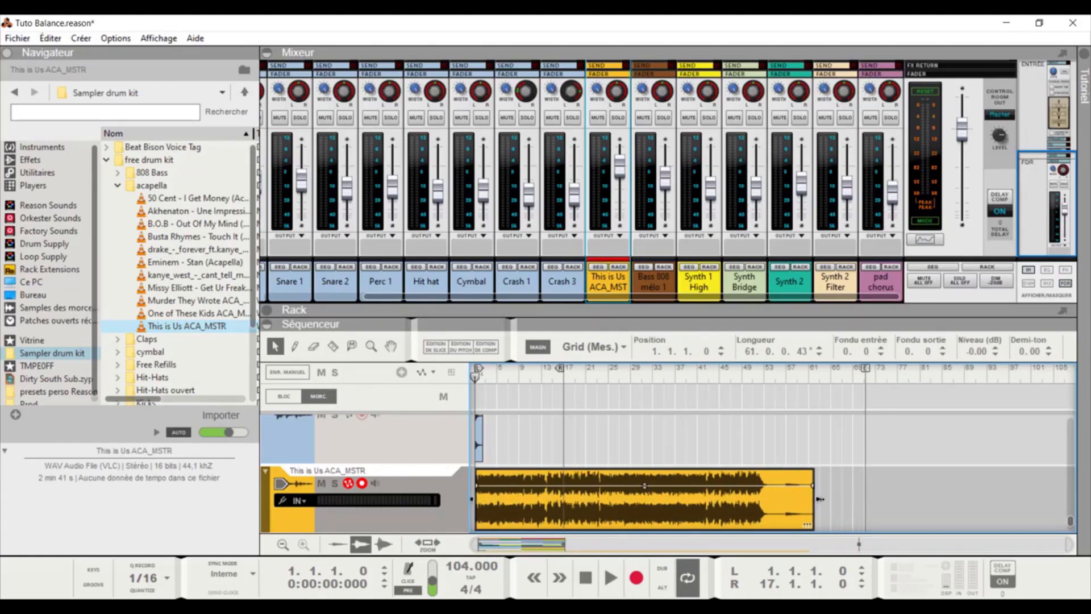
{"action": "left_click_drag", "start_coordinate": [819, 498], "coordinate": [591, 510]}
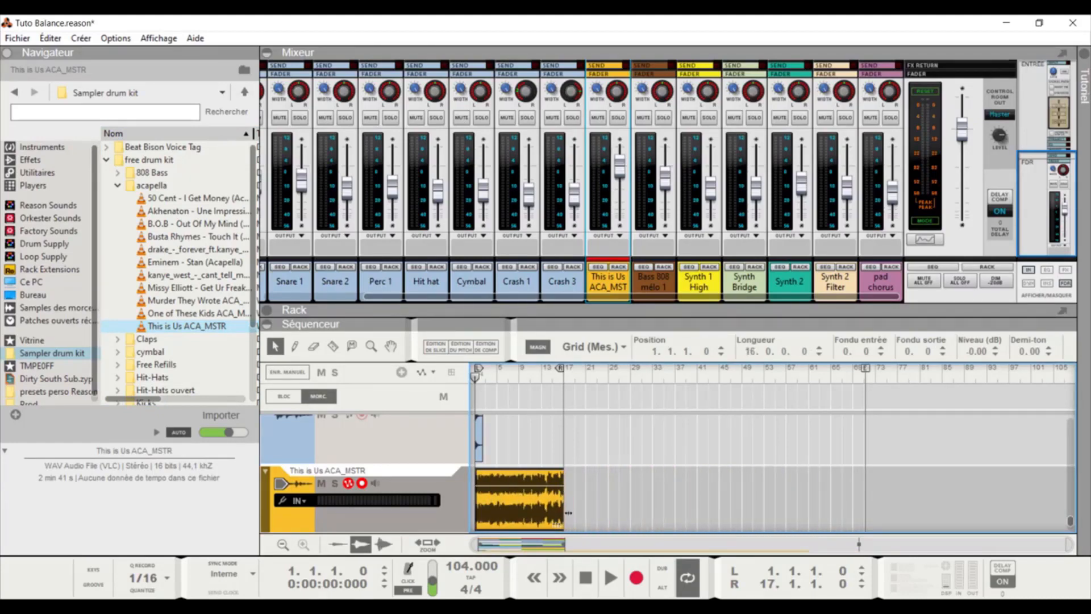
Place the acapella channel after pad chorus and, during playback, bring its level up from silence to about -13.33 dB
{"action": "left_click_drag", "start_coordinate": [612, 291], "coordinate": [891, 291]}
{"action": "left_click_drag", "start_coordinate": [895, 191], "coordinate": [895, 241]}
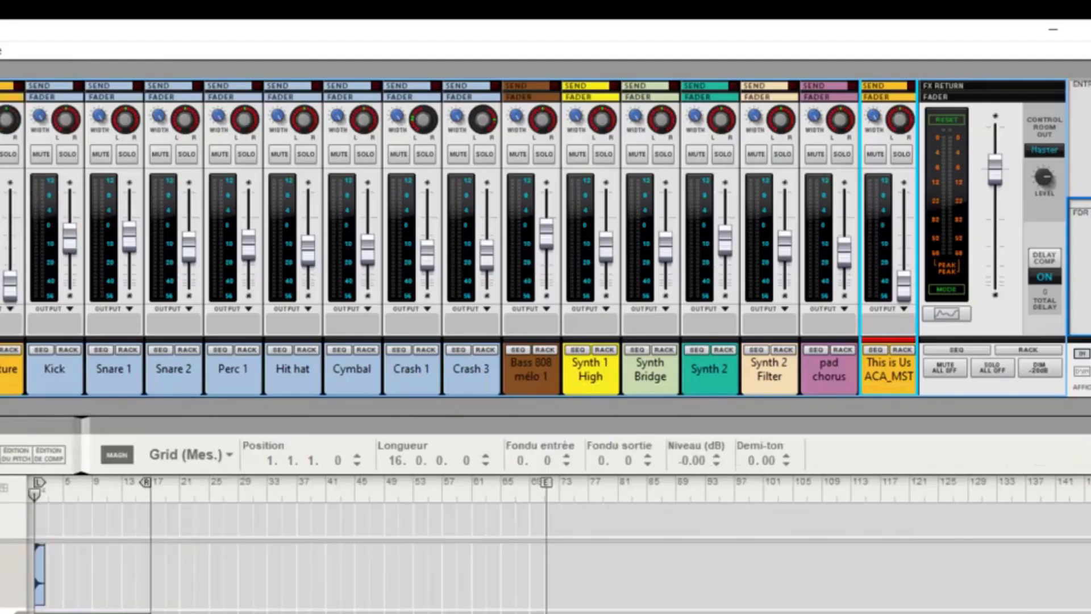
{"action": "key", "text": "space"}
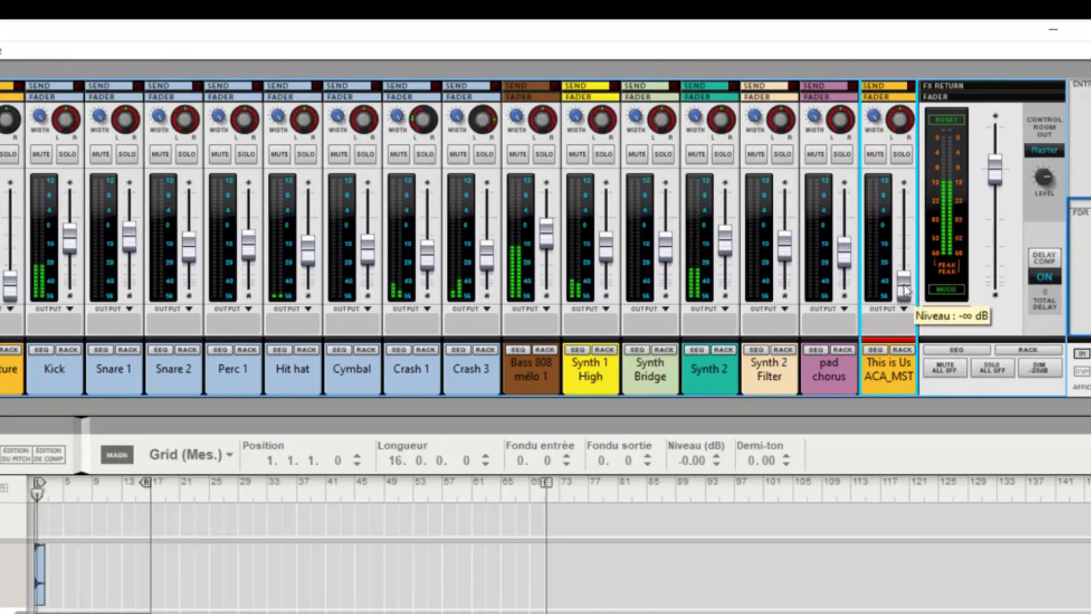
{"action": "left_click_drag", "start_coordinate": [904, 289], "coordinate": [908, 252]}
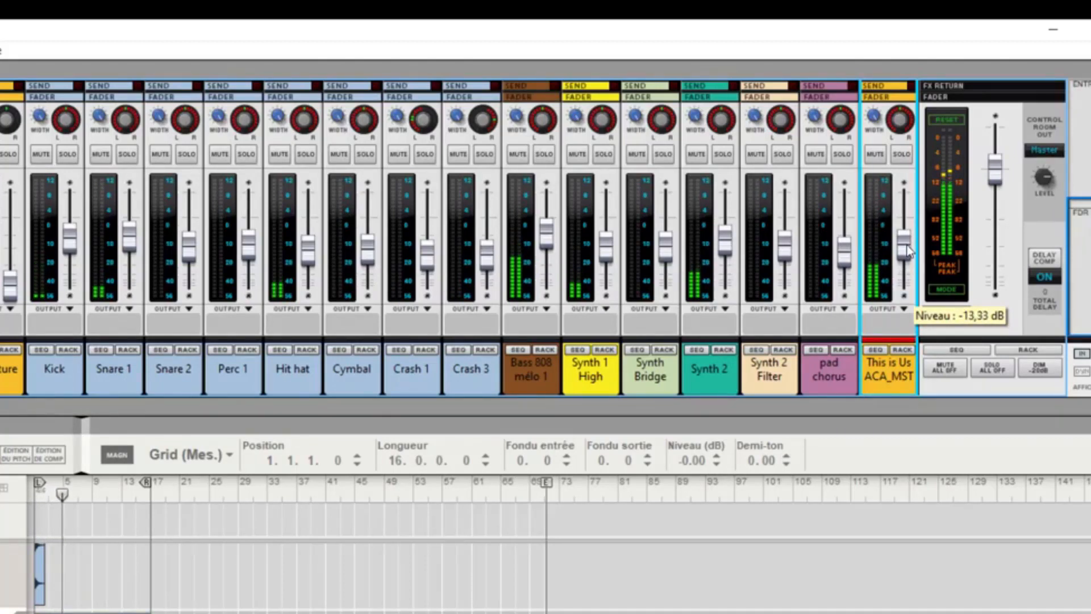
Solo Kick, Snare 1, Bass 808 mélo 1 and the acapella channel together
{"action": "left_click", "coordinate": [67, 153]}
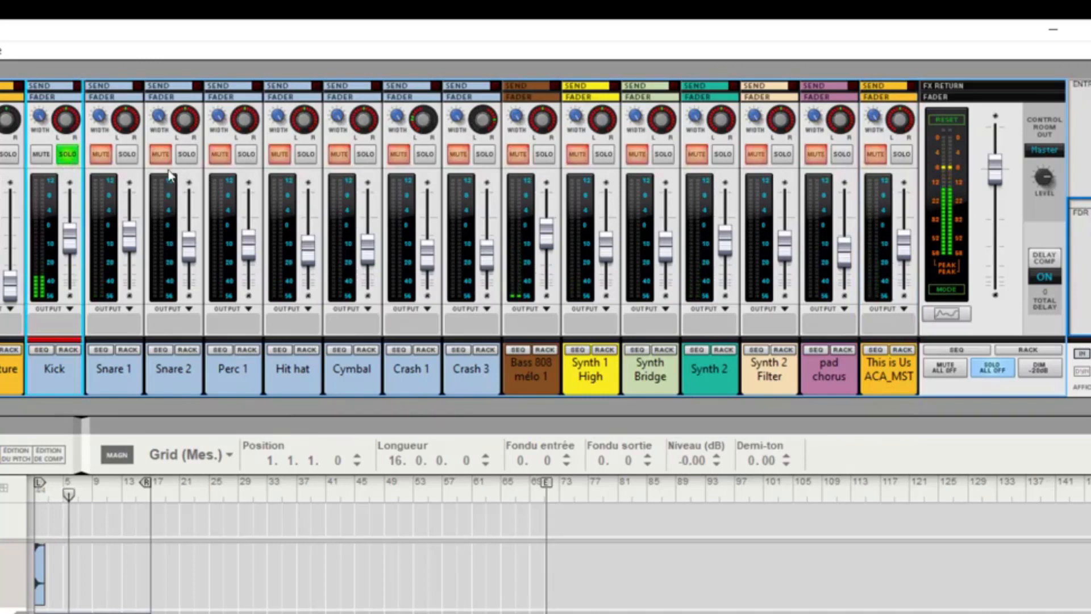
{"action": "left_click", "coordinate": [127, 154]}
{"action": "left_click", "coordinate": [544, 153]}
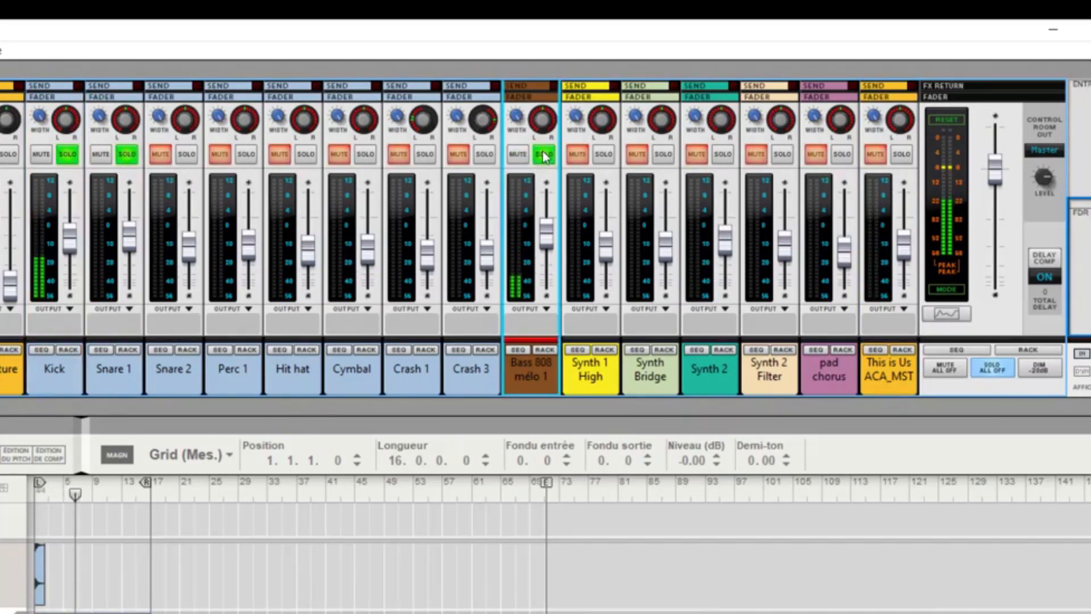
{"action": "left_click", "coordinate": [901, 154]}
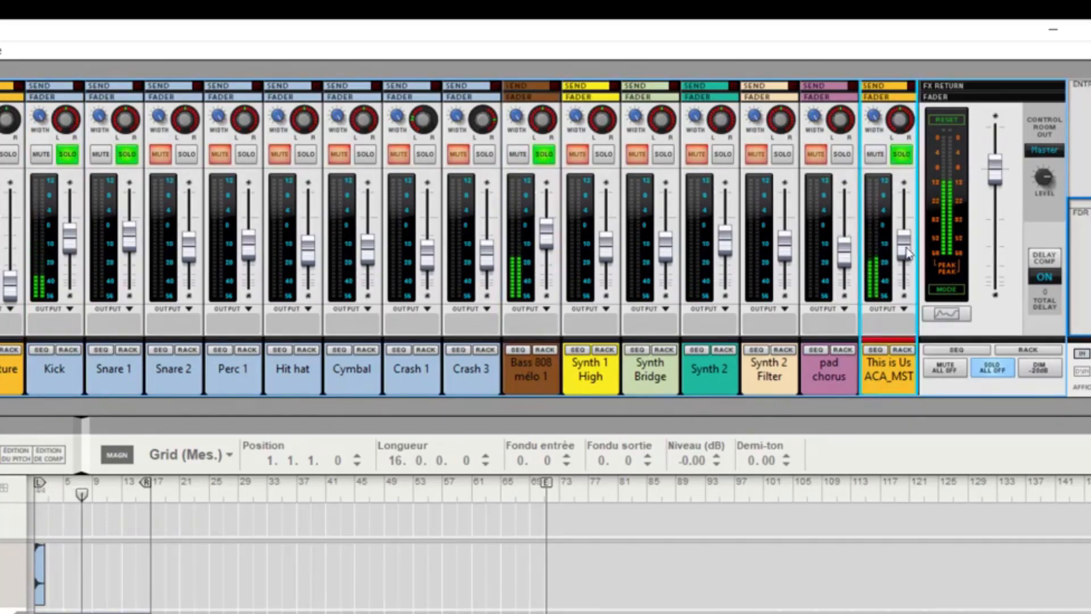
Lower the acapella channel to about -15.82 dB and clear all solos to replay the full mix from the start
{"action": "mouse_move", "coordinate": [905, 256]}
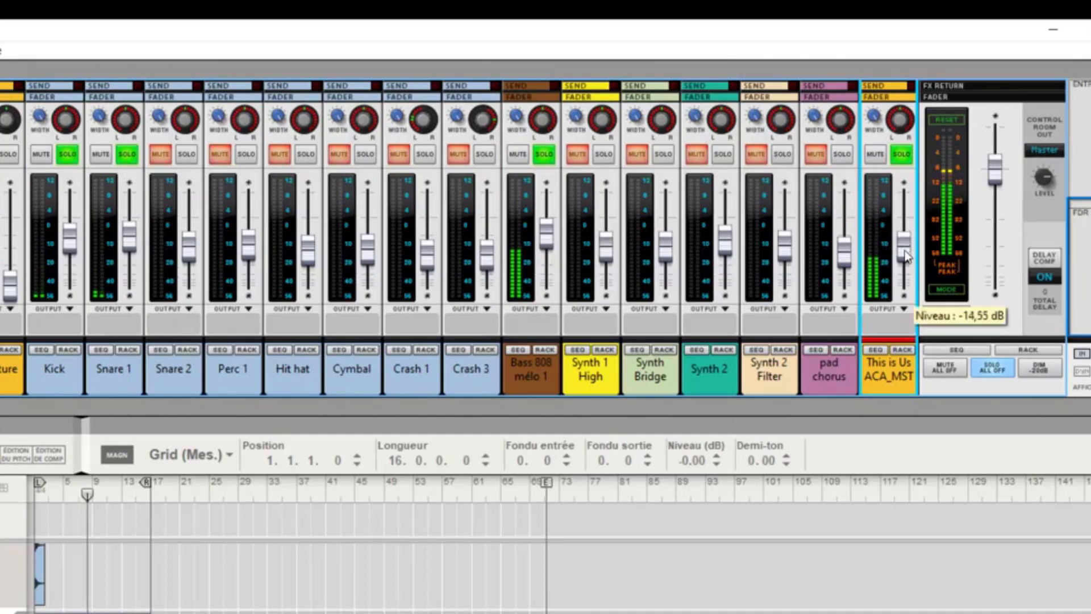
{"action": "left_click_drag", "start_coordinate": [905, 256], "coordinate": [907, 258]}
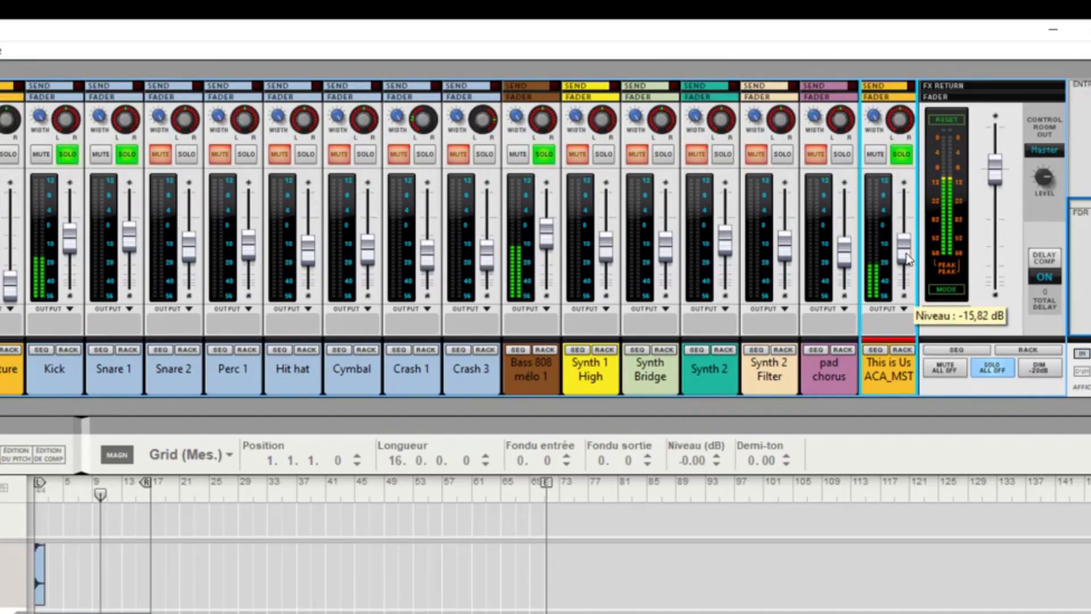
{"action": "left_click", "coordinate": [1000, 369]}
{"action": "key", "text": "space"}
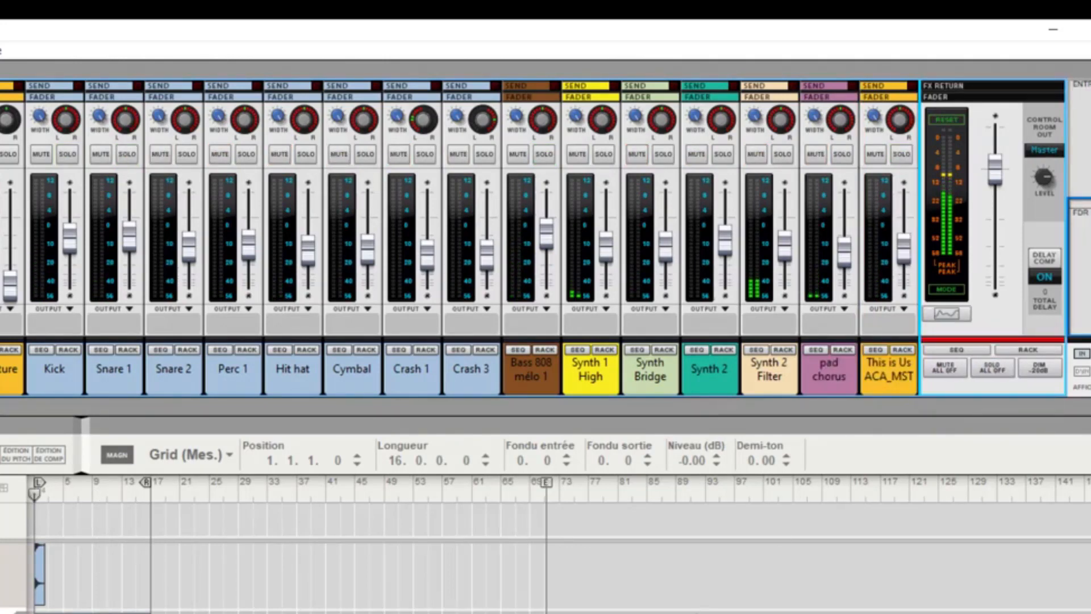
{"action": "key", "text": "space"}
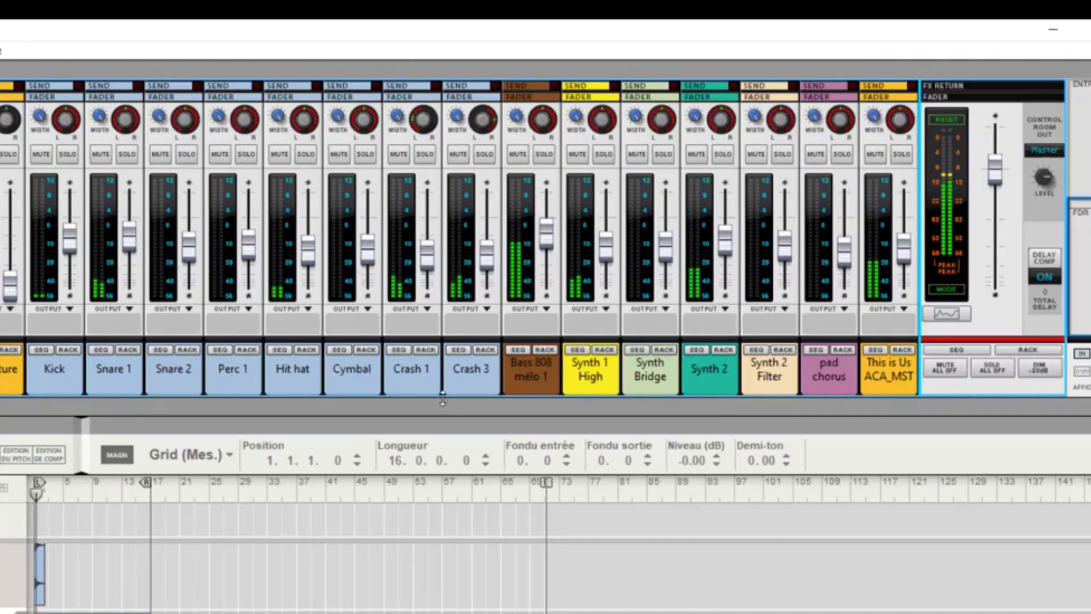
Select Crash 1 and Crash 3 together and raise their level, bringing Crash 1 to about -17.85 dB
{"action": "left_click", "coordinate": [414, 370]}
{"action": "left_click", "coordinate": [472, 374], "text": "shift"}
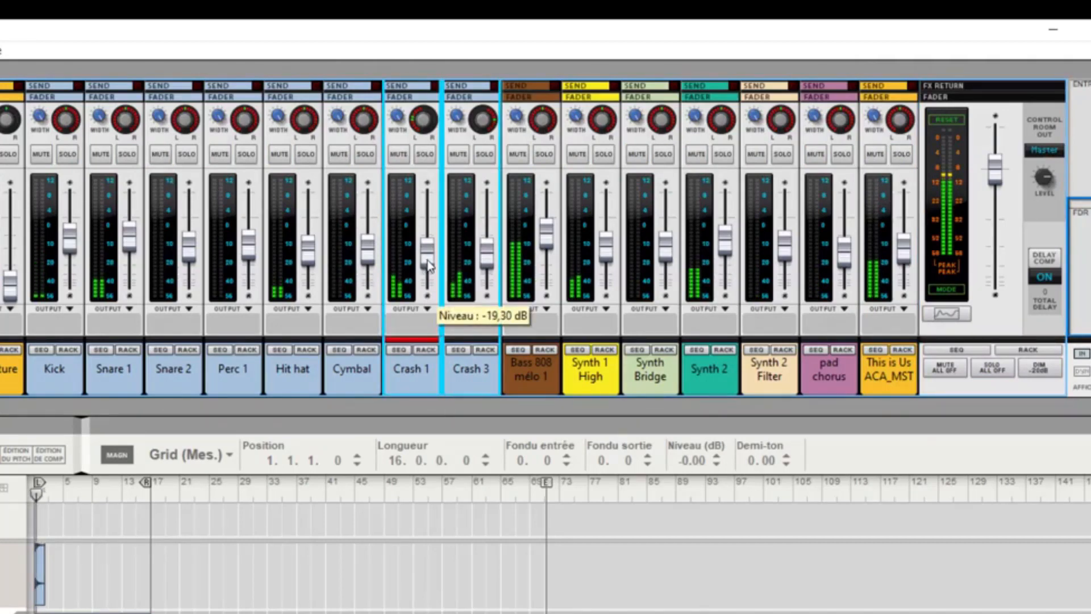
{"action": "scroll", "coordinate": [427, 264], "scroll_direction": "up", "scroll_amount": 2}
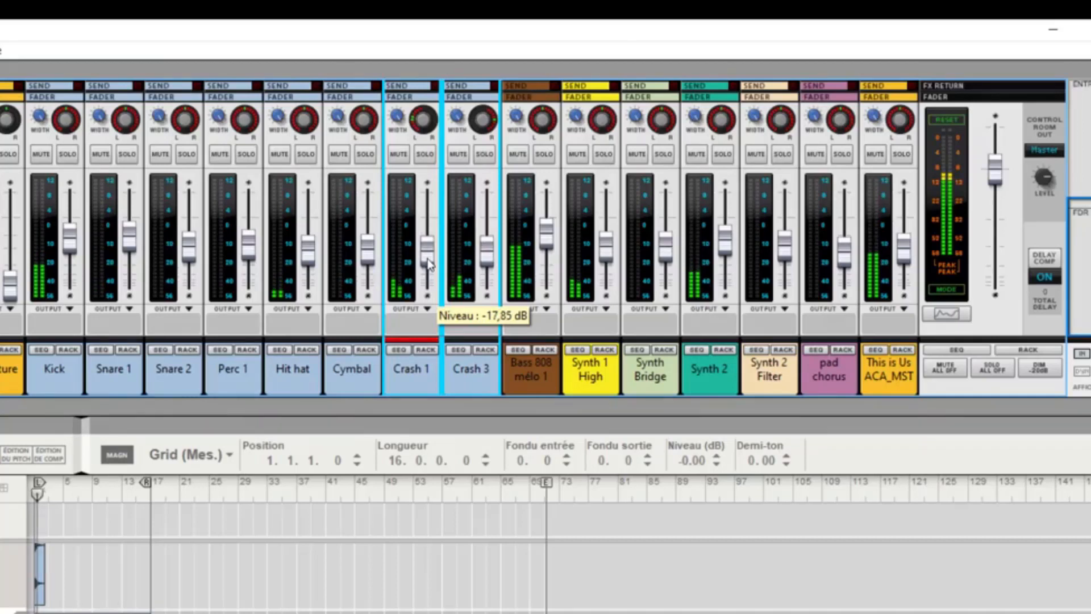
Adjust the Hit hat channel's level to about -17.15 dB during playback
{"action": "left_click", "coordinate": [338, 370]}
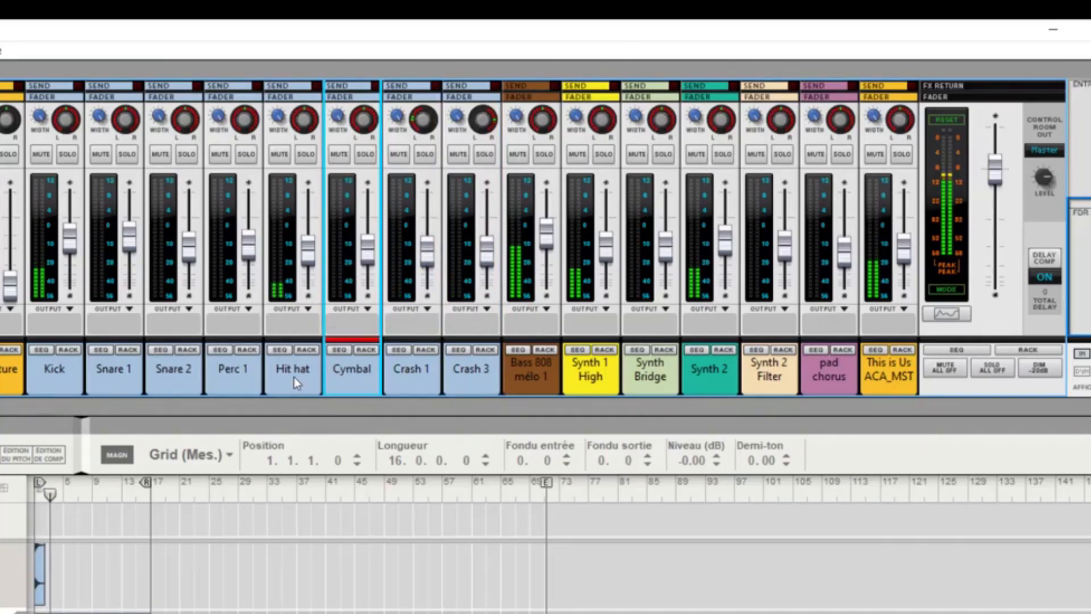
{"action": "left_click", "coordinate": [311, 336]}
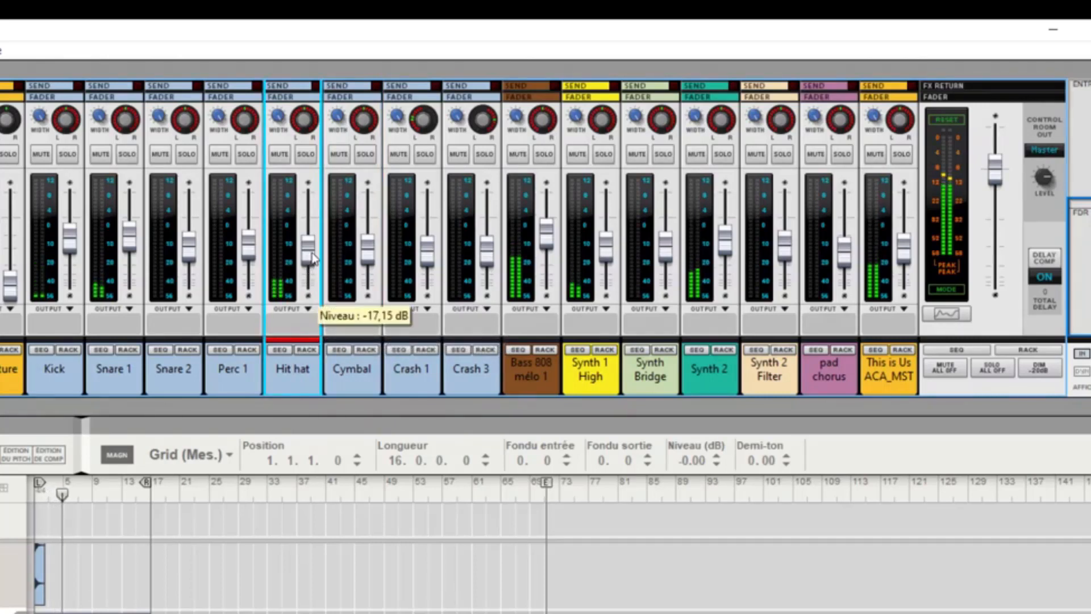
{"action": "left_click_drag", "start_coordinate": [310, 262], "coordinate": [313, 259]}
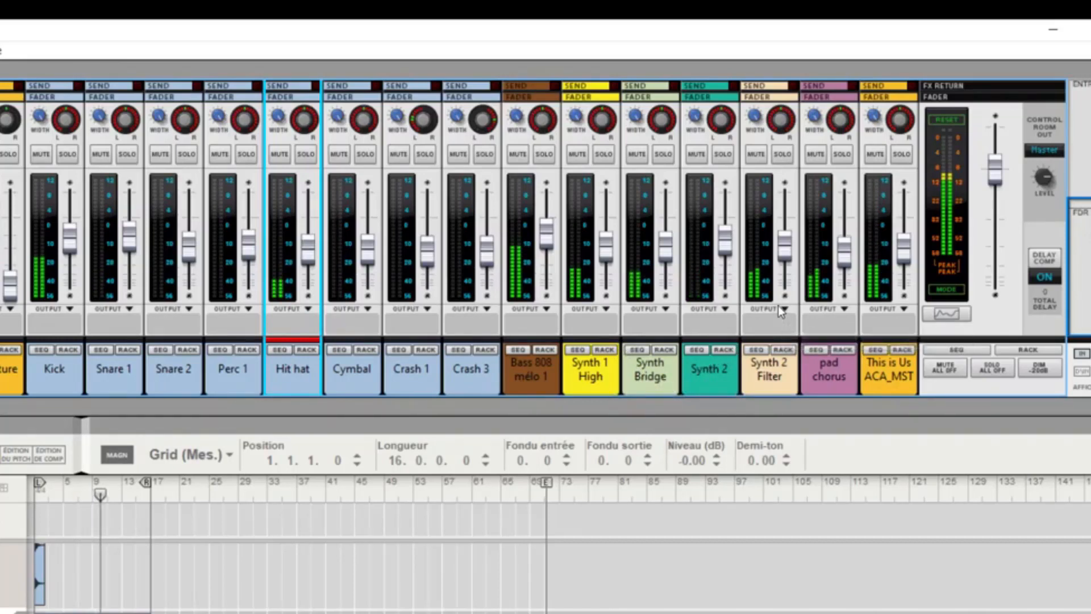
Raise the Synth Bridge channel to about -12.75 dB during playback
{"action": "left_click", "coordinate": [845, 263]}
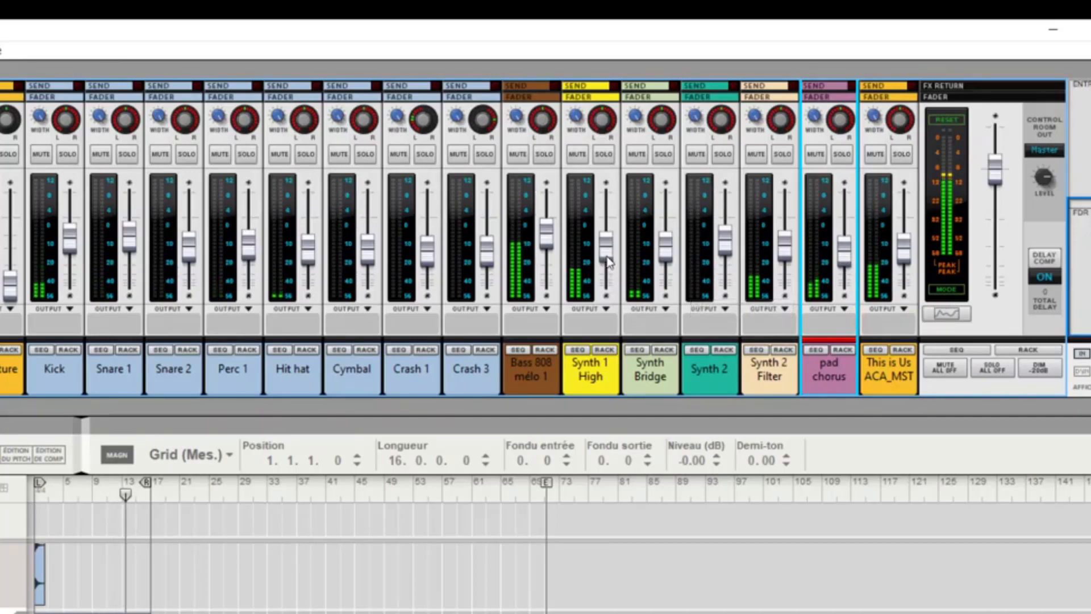
{"action": "left_click", "coordinate": [668, 253]}
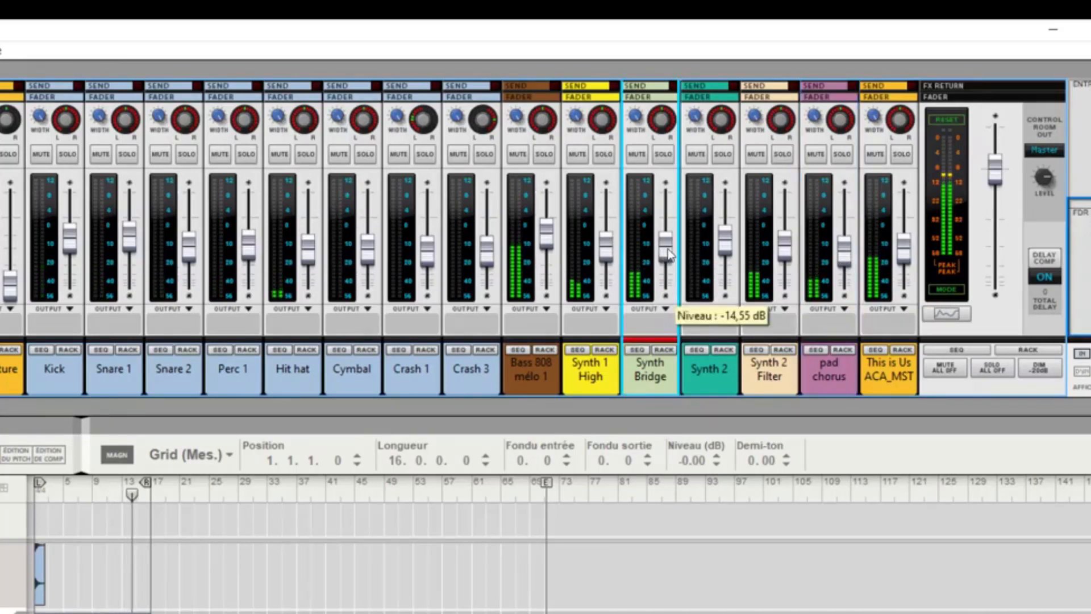
{"action": "scroll", "coordinate": [670, 254], "scroll_direction": "up", "scroll_amount": 2}
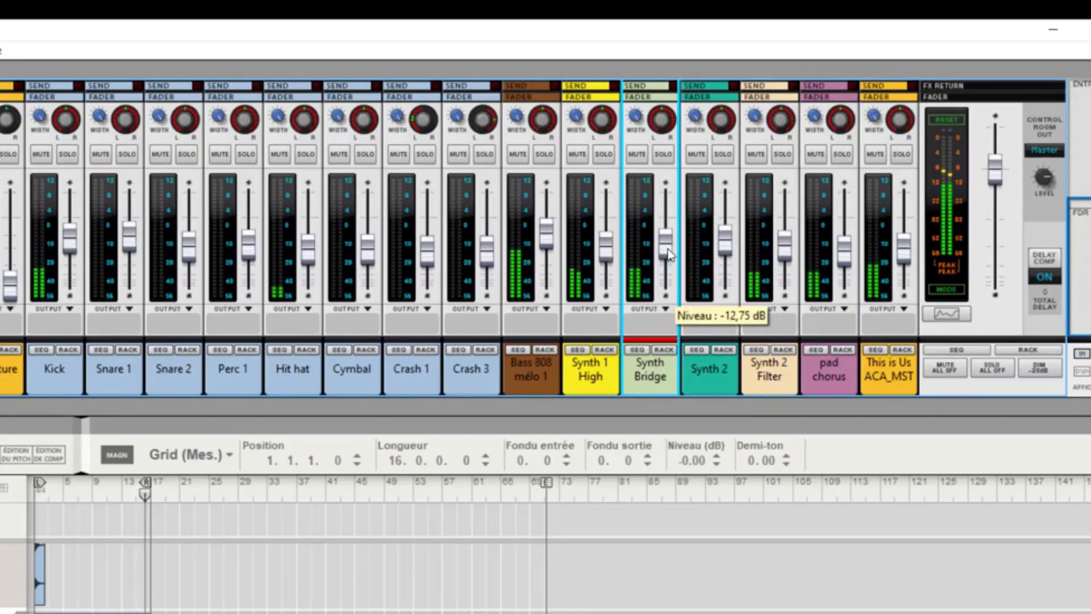
Compare Synth Bridge with the acapella by soloing both, show Synth Bridge's sequencer track, and clear all solos
{"action": "left_click", "coordinate": [663, 154]}
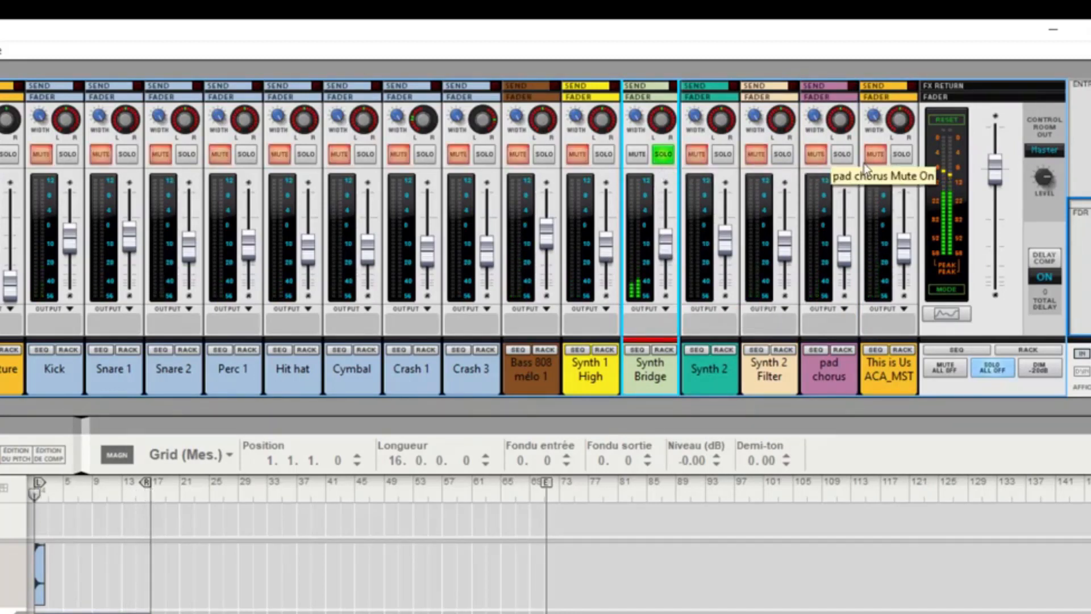
{"action": "left_click", "coordinate": [908, 155]}
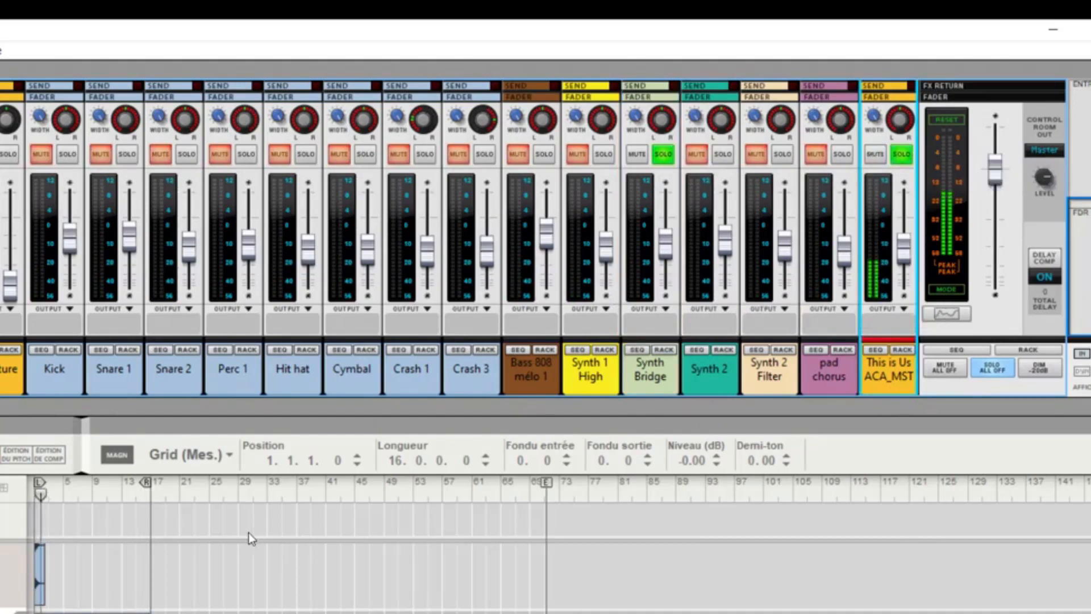
{"action": "left_click", "coordinate": [639, 349]}
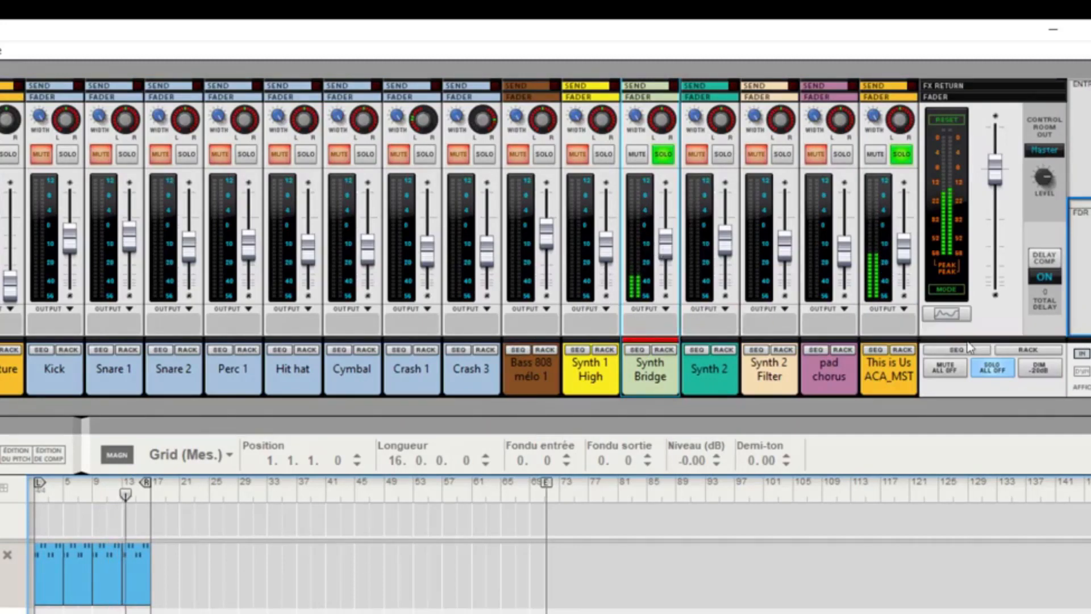
{"action": "left_click", "coordinate": [997, 370]}
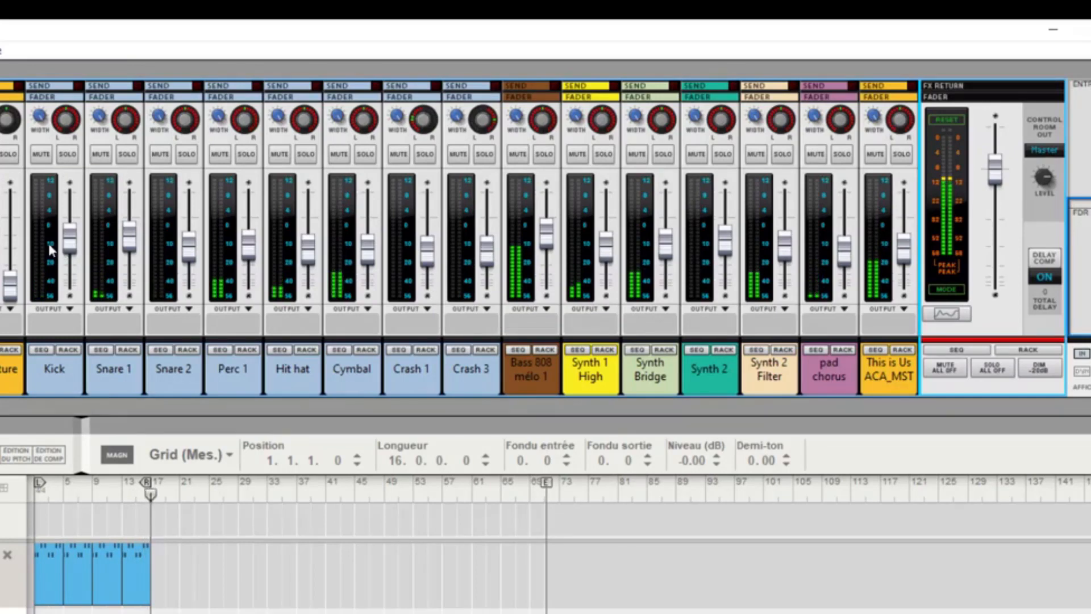
Try the Kick at about -8.98 dB in the full mix and return it to -9.49 dB
{"action": "mouse_move", "coordinate": [71, 245]}
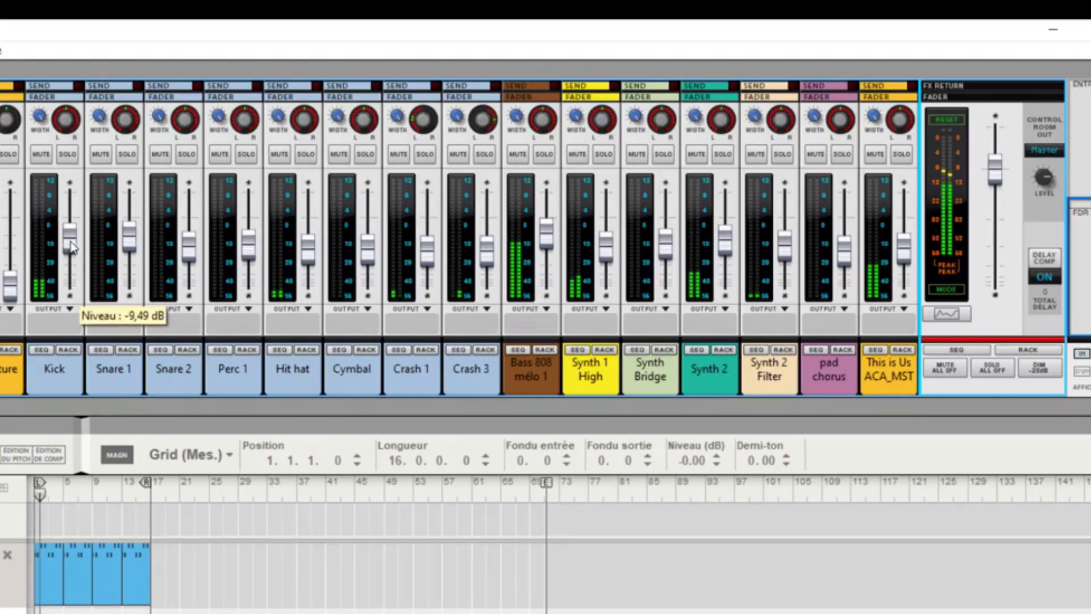
{"action": "left_click", "coordinate": [71, 245]}
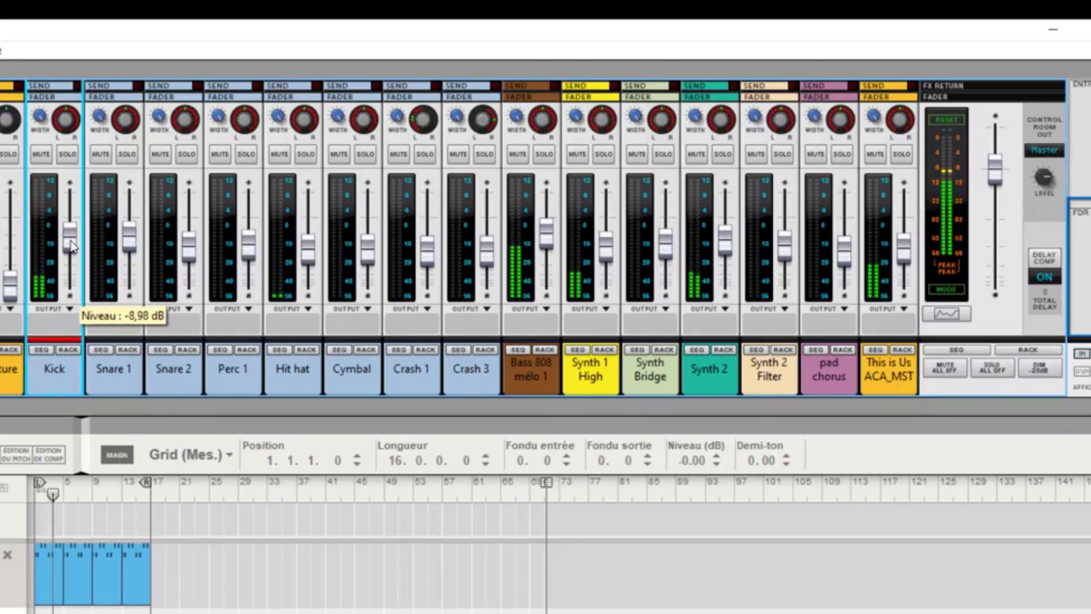
{"action": "left_click_drag", "start_coordinate": [70, 241], "coordinate": [72, 245]}
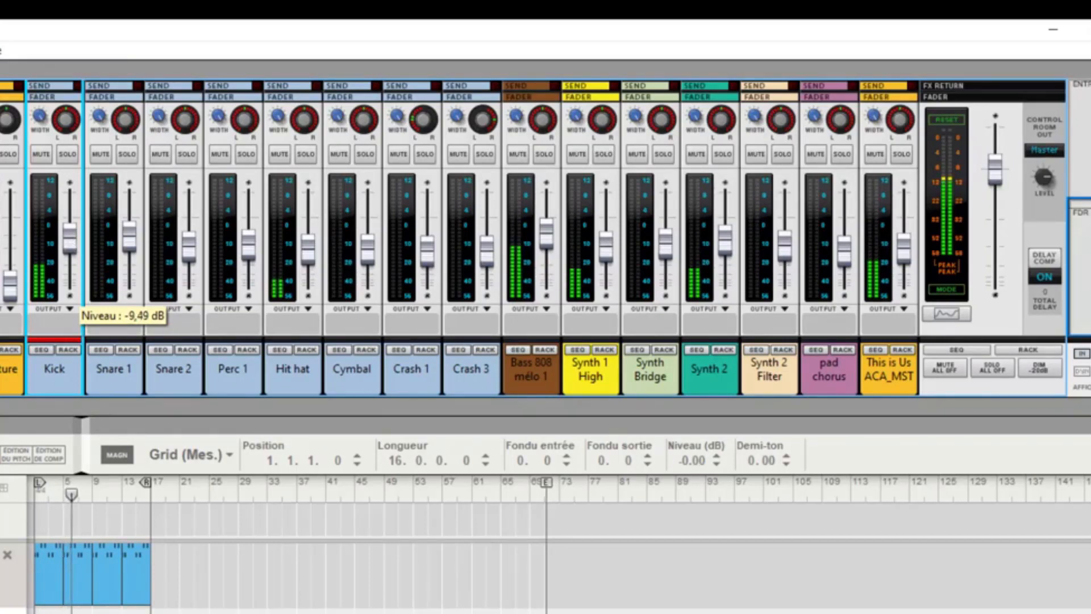
{"action": "key", "text": "space"}
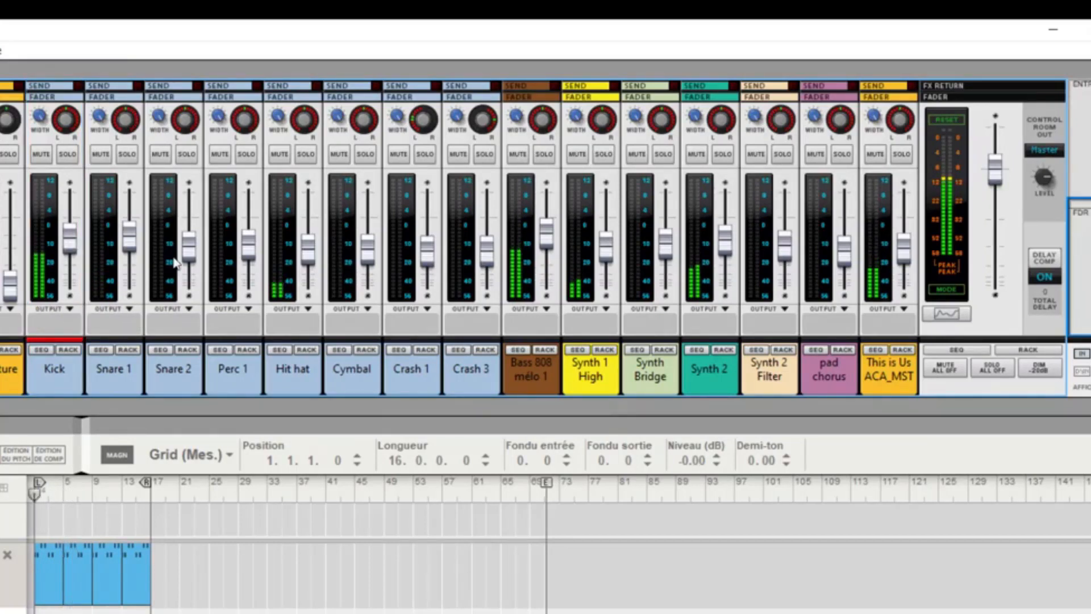
Mute the acapella channel and readjust Bass 808 mélo 1 during playback to about -6.14 dB
{"action": "left_click", "coordinate": [875, 155]}
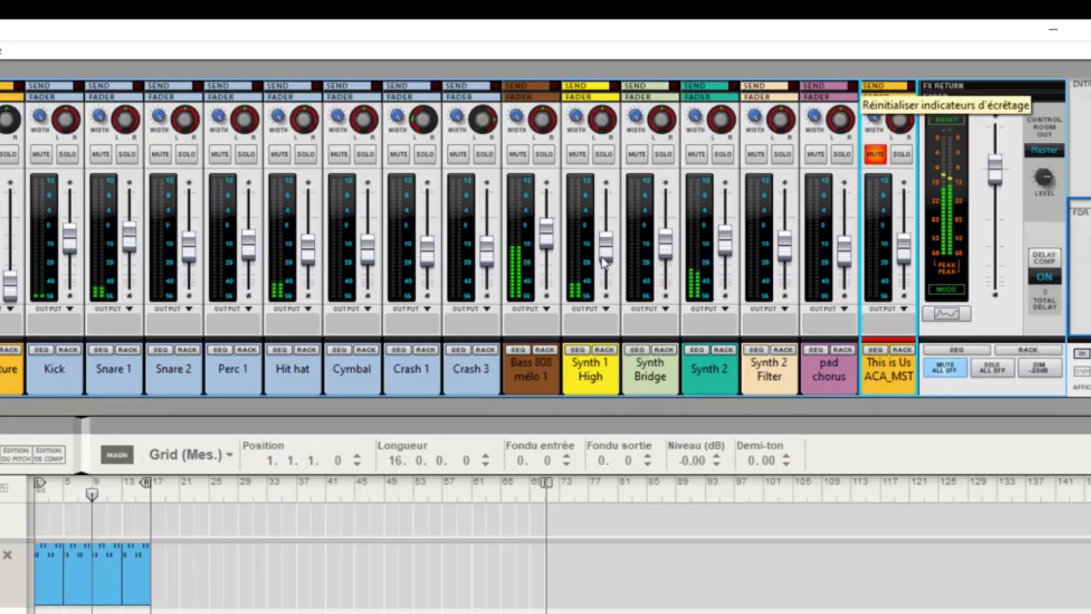
{"action": "left_click", "coordinate": [546, 241]}
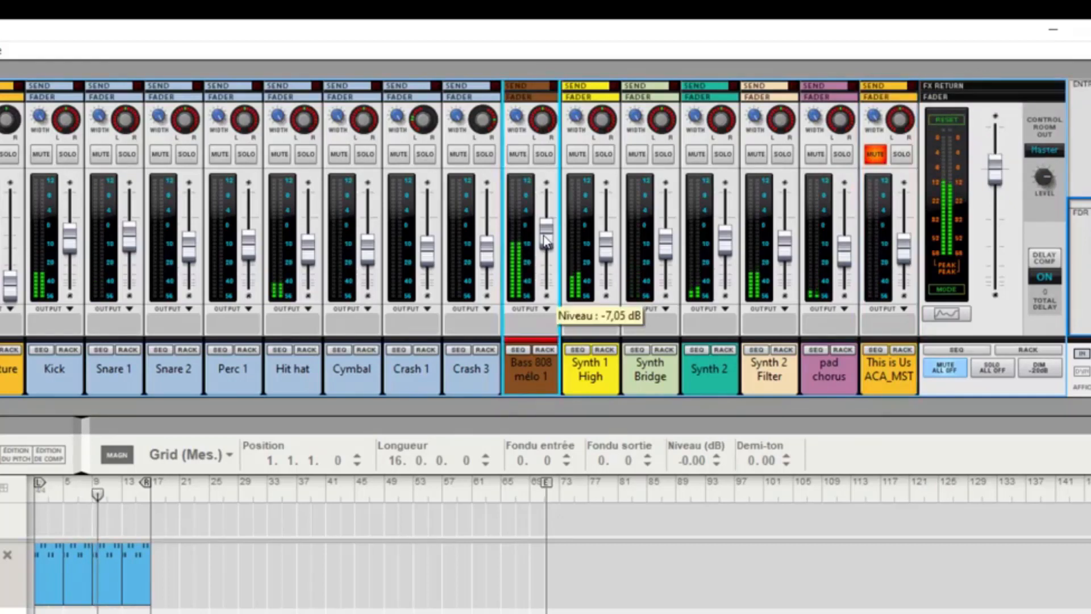
{"action": "left_click_drag", "start_coordinate": [544, 237], "coordinate": [545, 235]}
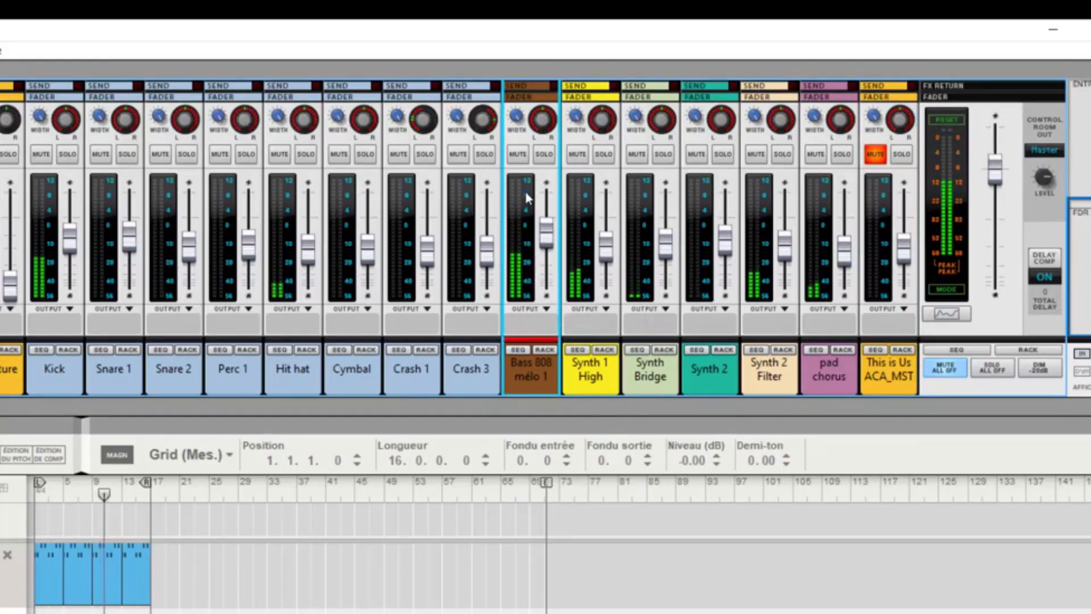
{"action": "left_click_drag", "start_coordinate": [544, 238], "coordinate": [543, 240]}
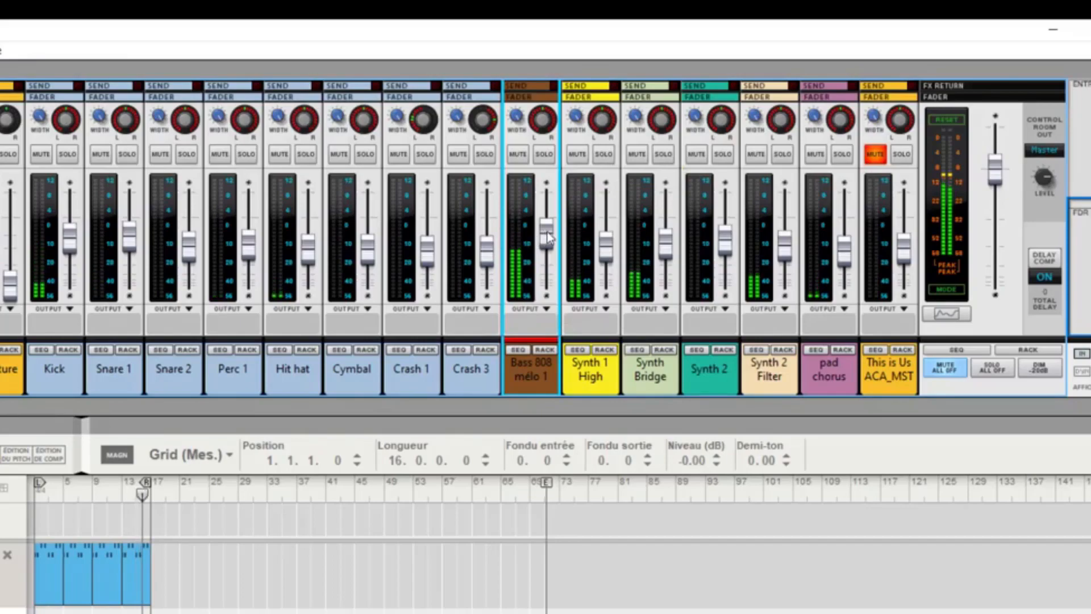
{"action": "mouse_move", "coordinate": [547, 238]}
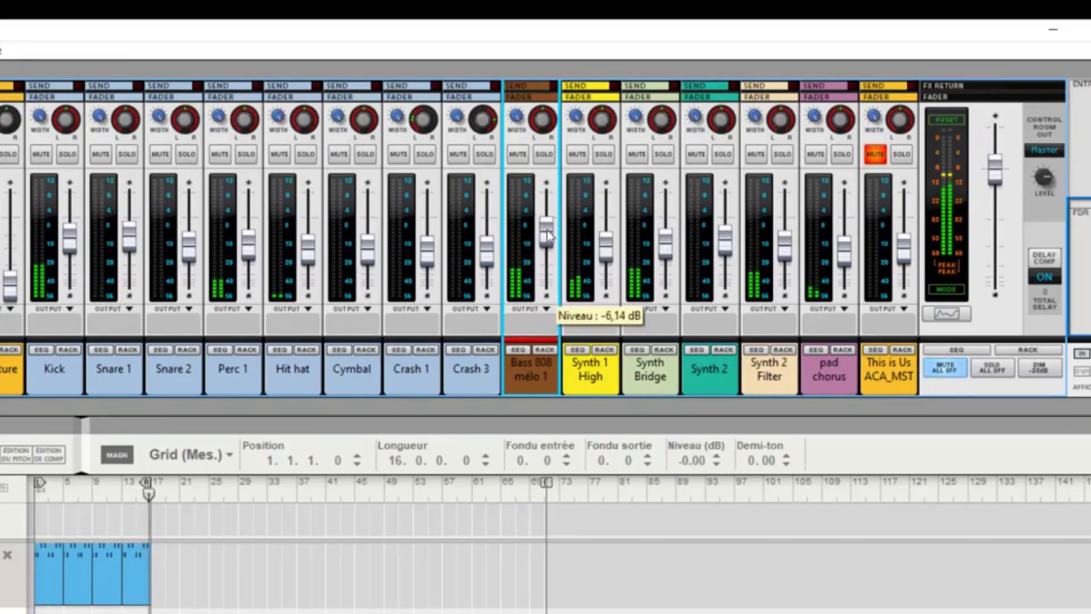